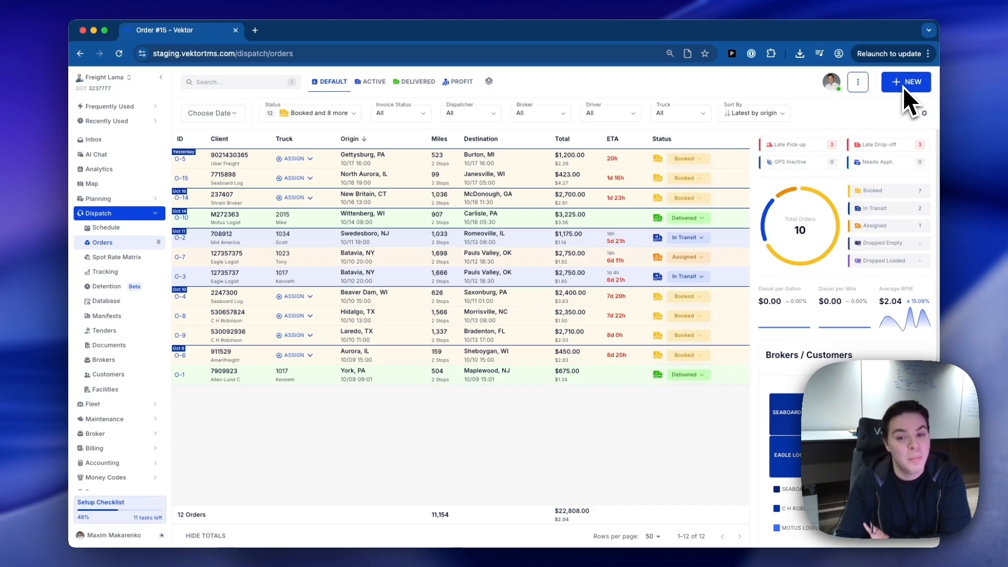
Start a new order draft in the Freight Lama company and upload Sonic Logistics - Rate Confirmation.pdf for data extraction.
left_click(104, 77)
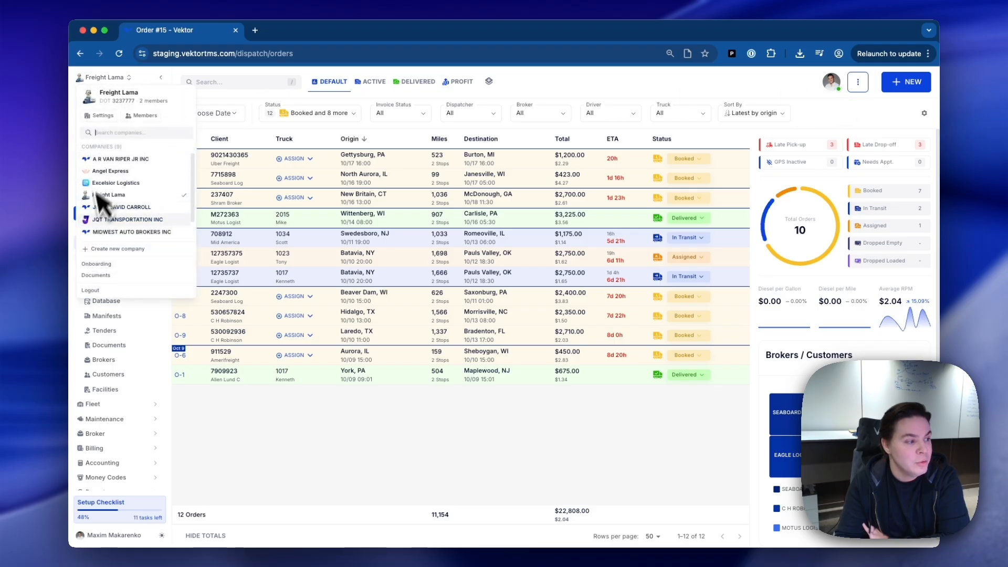
left_click(97, 195)
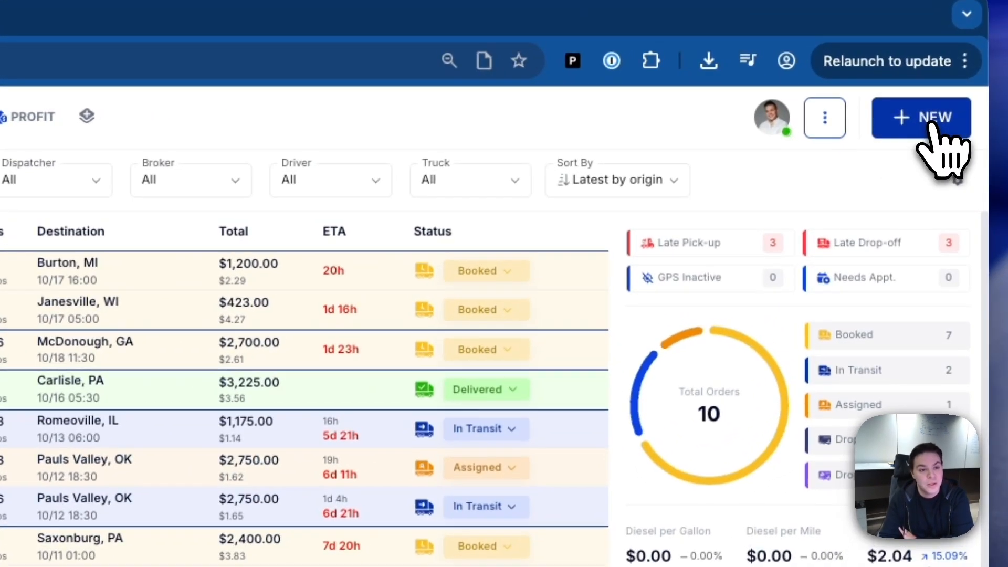
left_click(912, 83)
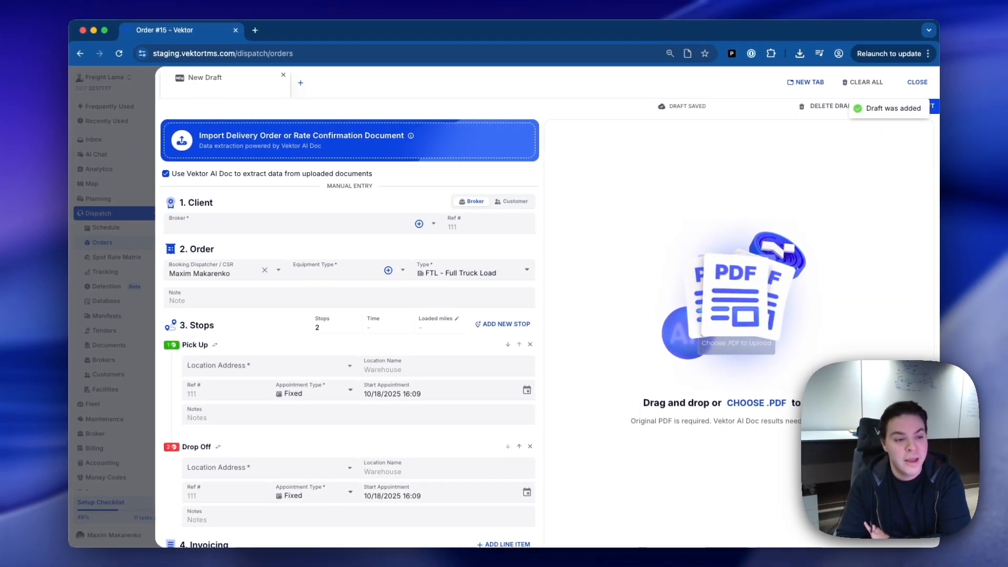
left_click_drag(542, 504, 542, 504)
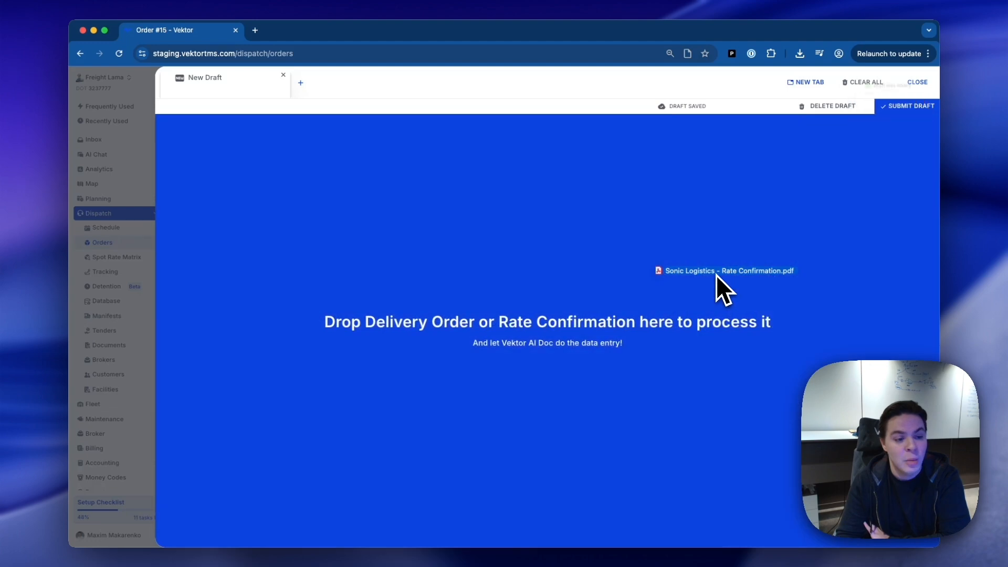
left_click_drag(716, 275, 716, 275)
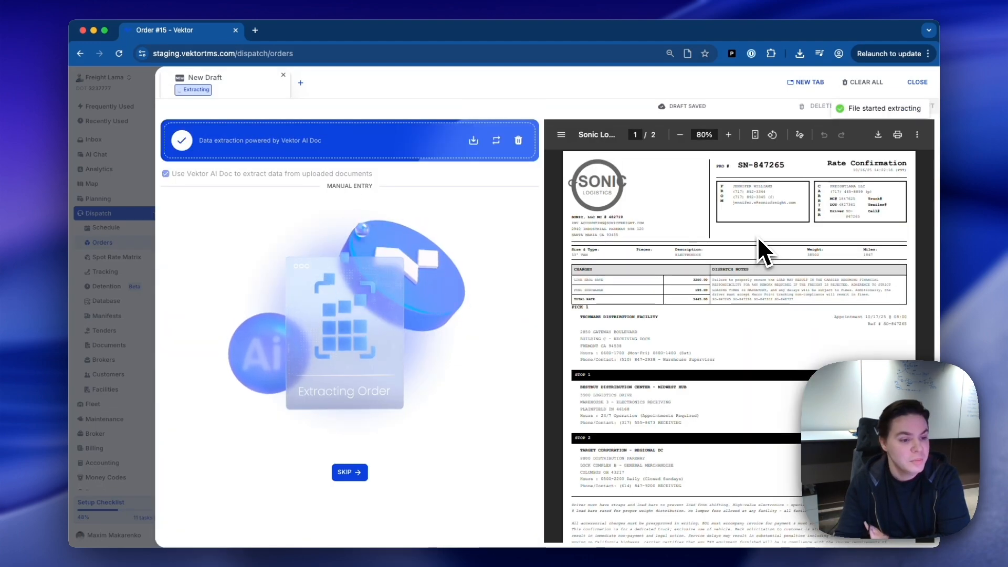
Add a second order draft and upload Heaven Logistics - Load Confirmation.pdf for data extraction.
left_click(301, 83)
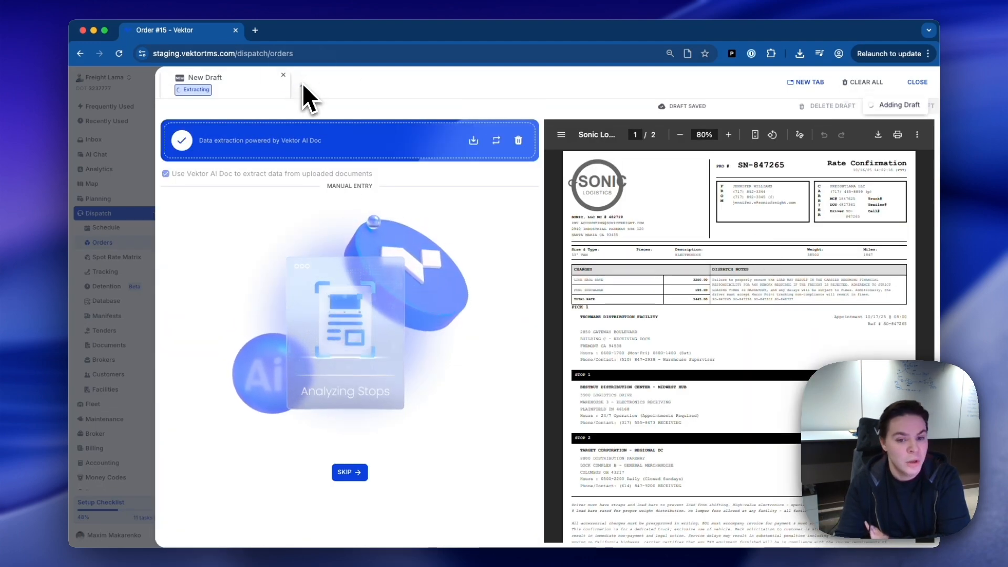
left_click_drag(630, 286, 629, 283)
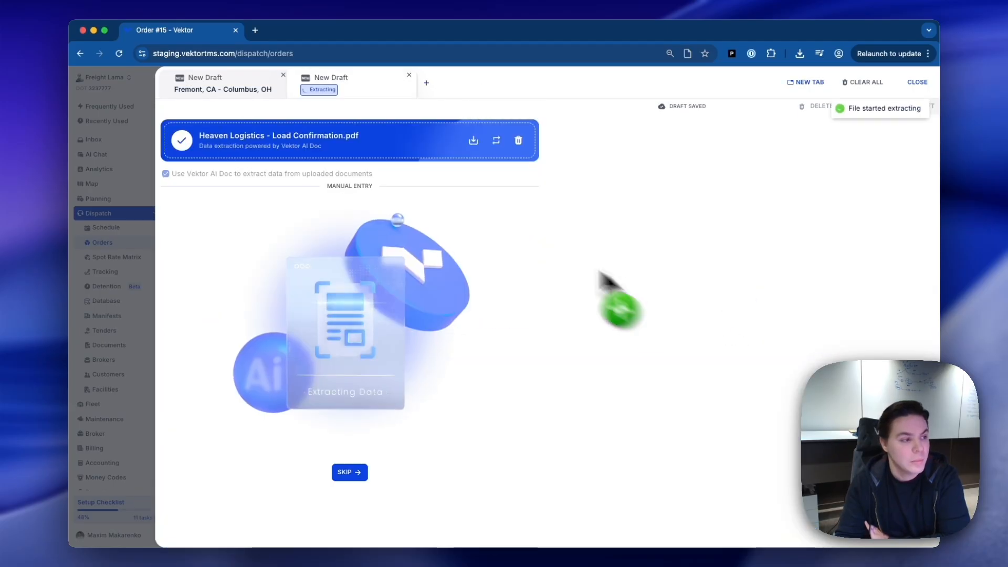
Set the broker of the Fremont, CA - Columbus, OH draft to SONIC DELIVERY INC.
left_click(227, 91)
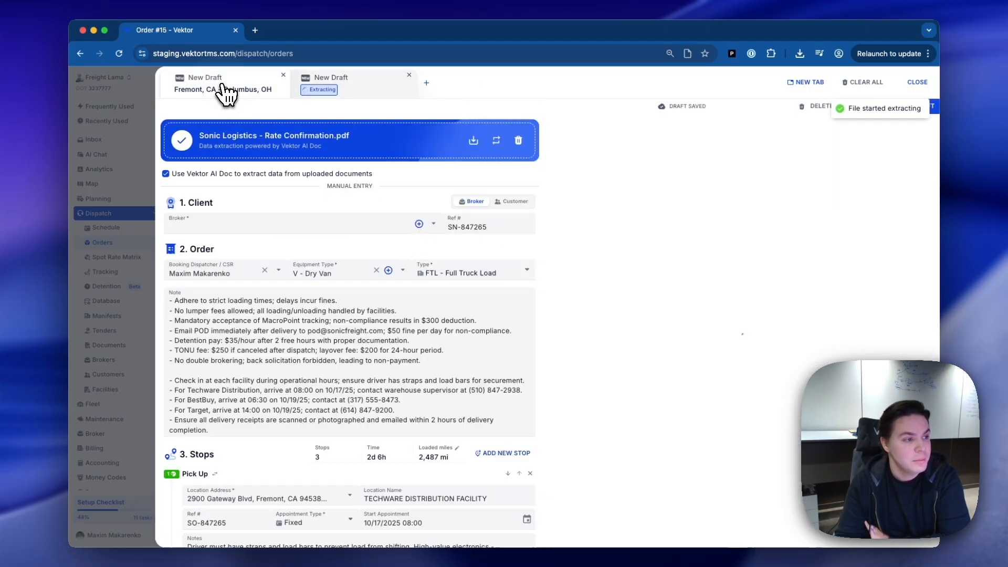
left_click(230, 226)
type("sonic")
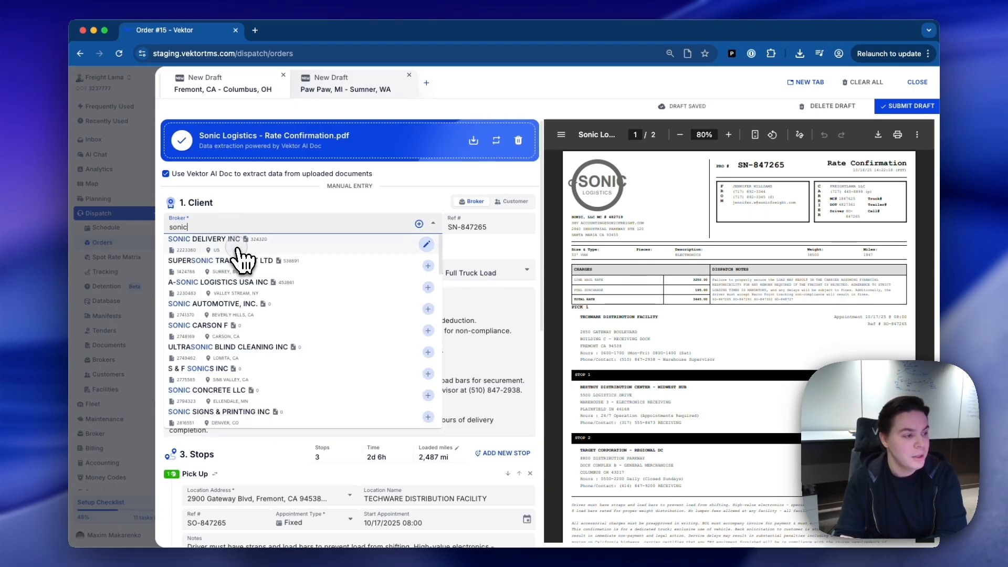
left_click(238, 251)
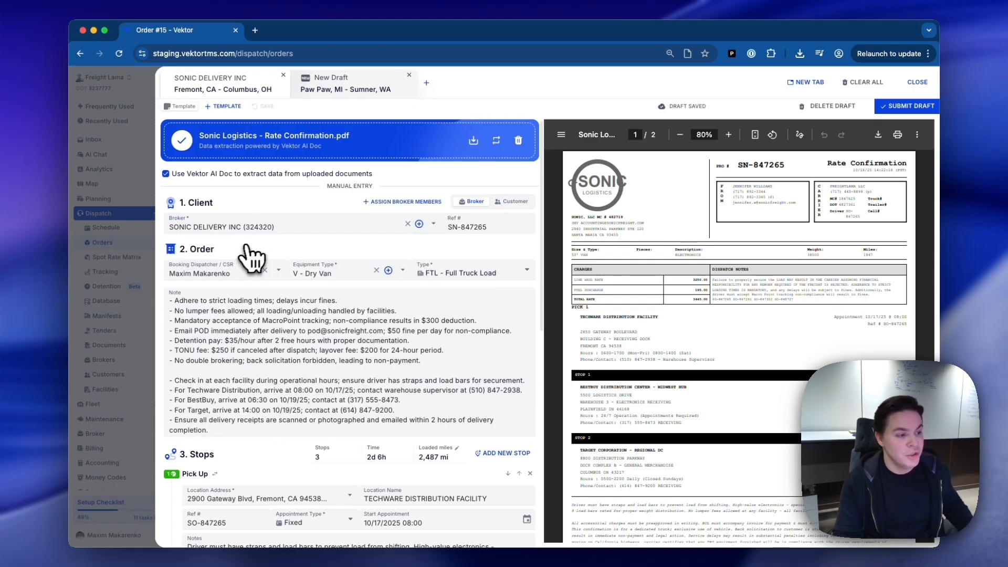
Review the extracted stops and invoicing of the Sonic draft and submit it as an order.
scroll(252, 244, "down", 3)
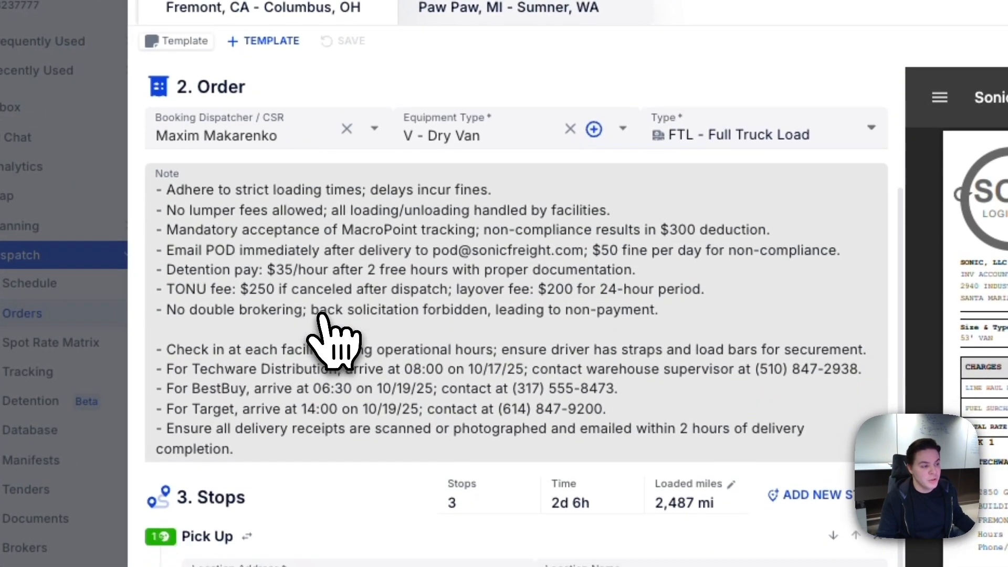
scroll(333, 342, "down", 4)
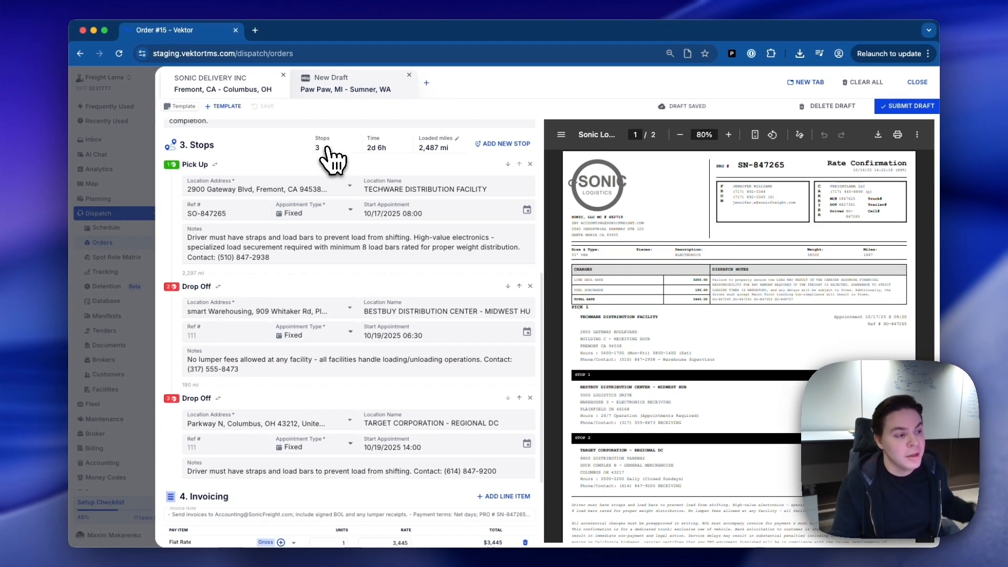
scroll(331, 189, "down", 1)
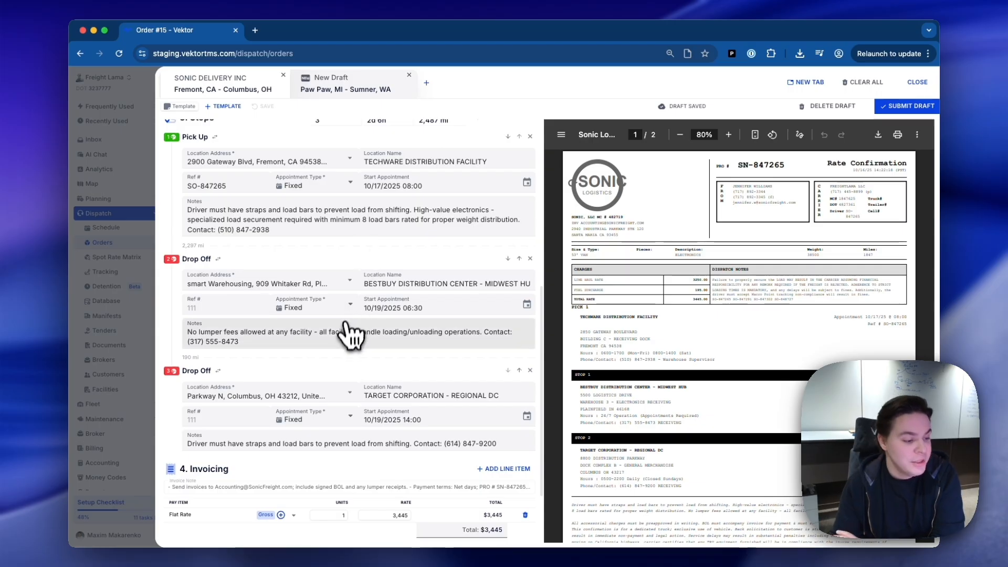
scroll(354, 336, "down", 2)
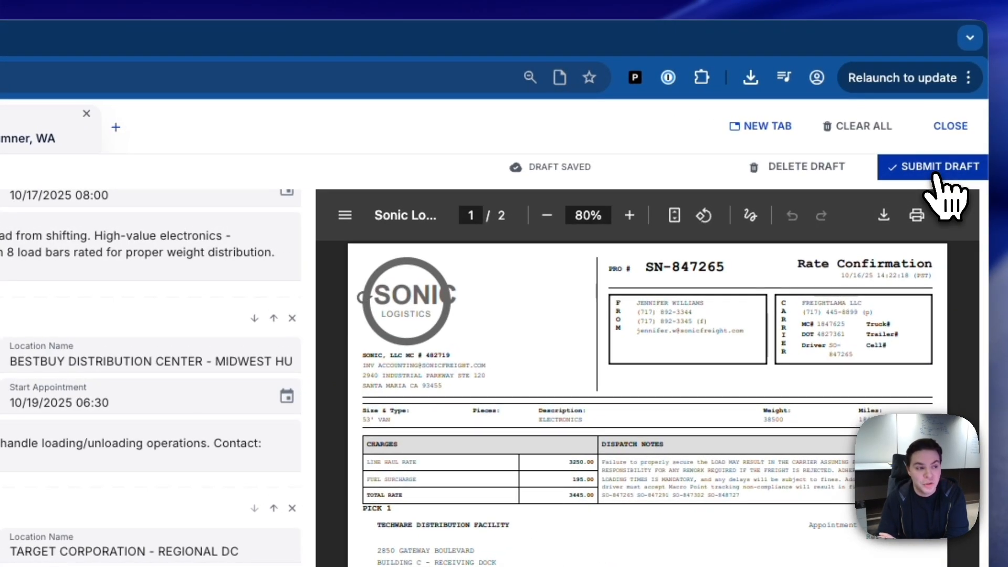
left_click(937, 176)
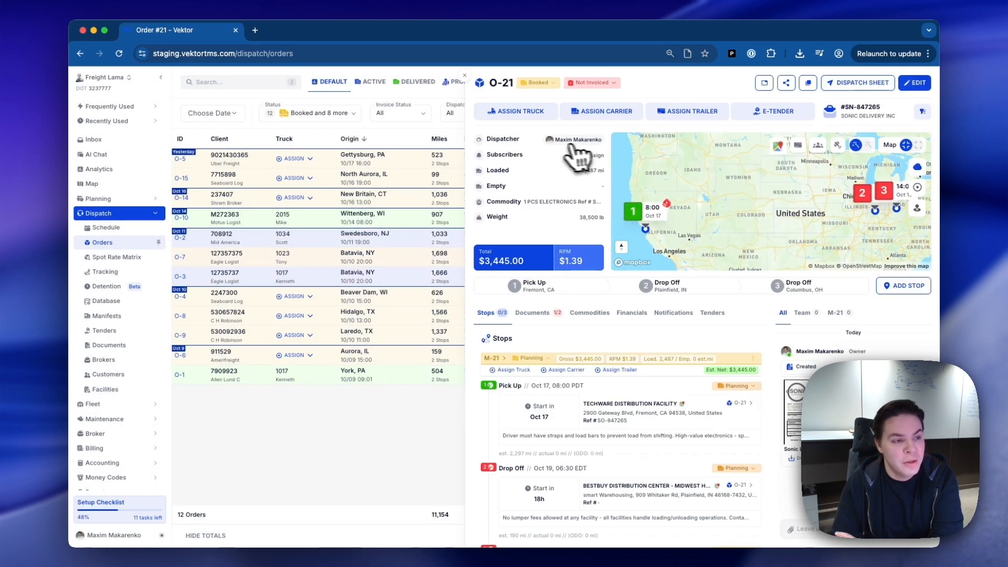
Assign truck #2015 with its driver and trailer 4019 to order O-21, and close the dispatch sheet without sending it.
left_click(521, 116)
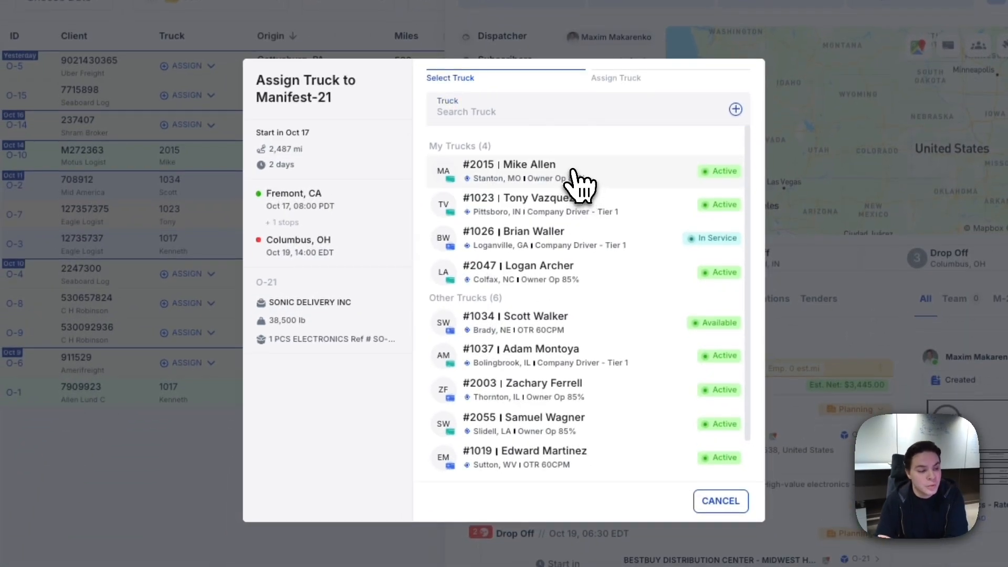
left_click(577, 173)
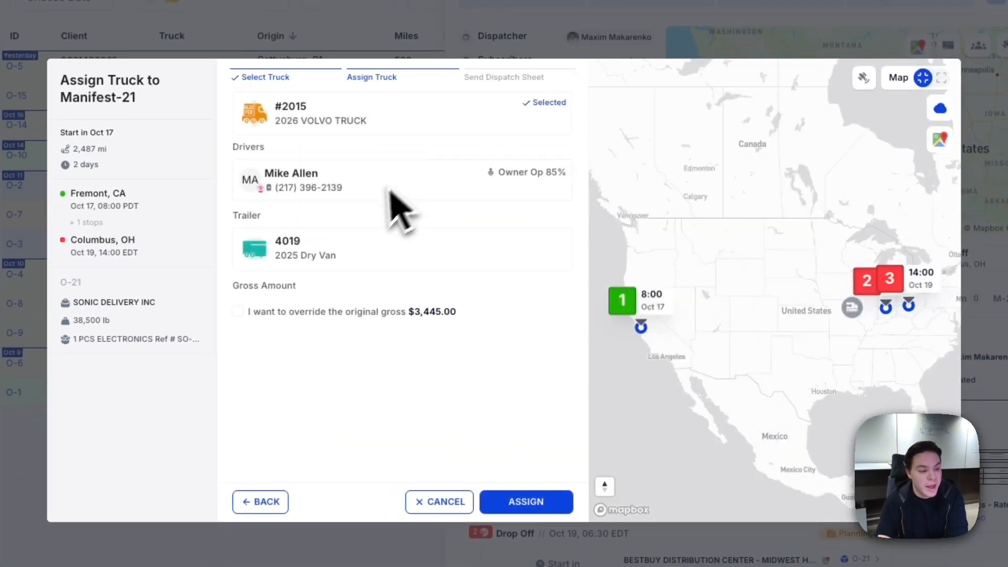
left_click(852, 310)
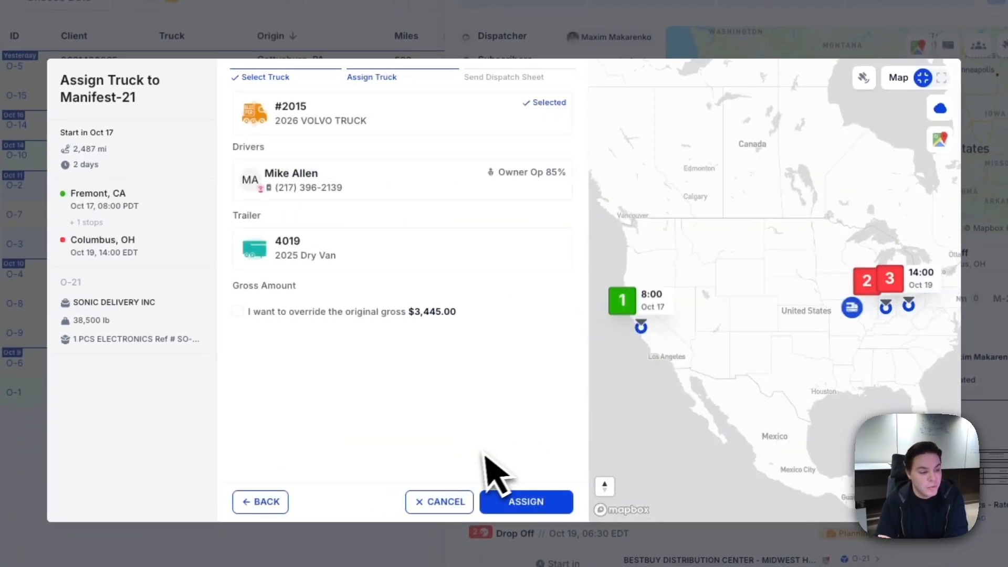
left_click(545, 505)
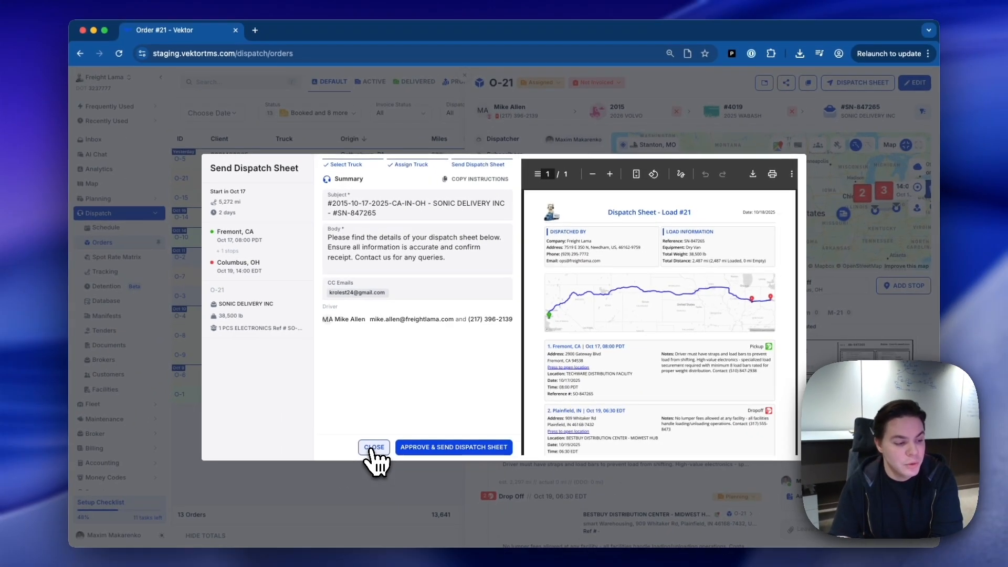
left_click(375, 447)
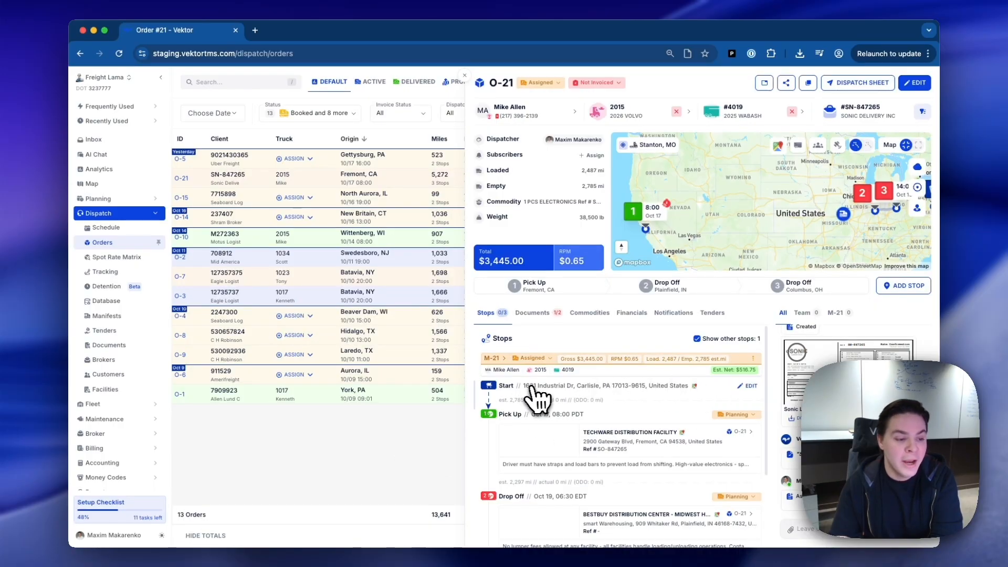
Delete the Start stop carried over from the previous manifest in order O-21's stop list.
left_click(750, 387)
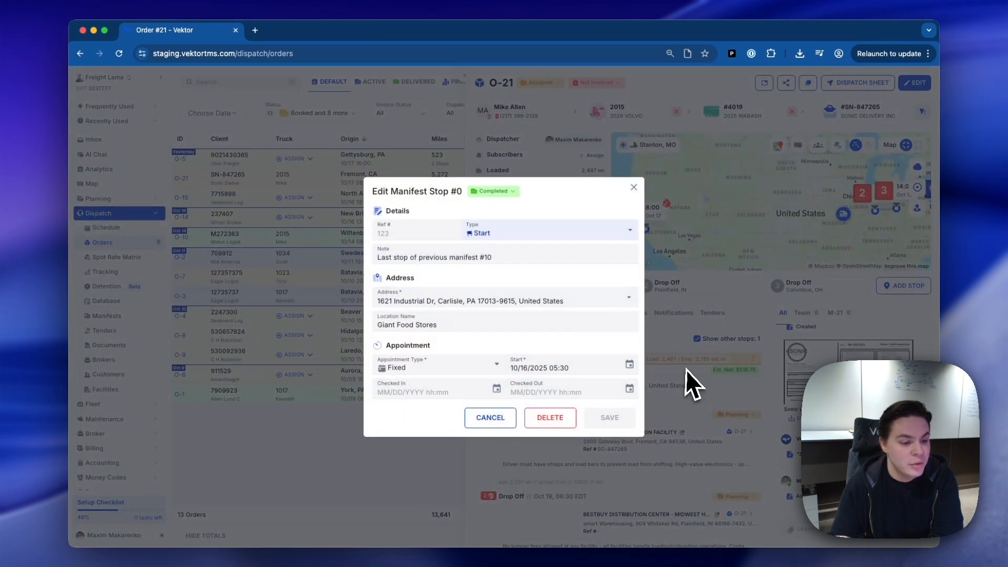
left_click(543, 418)
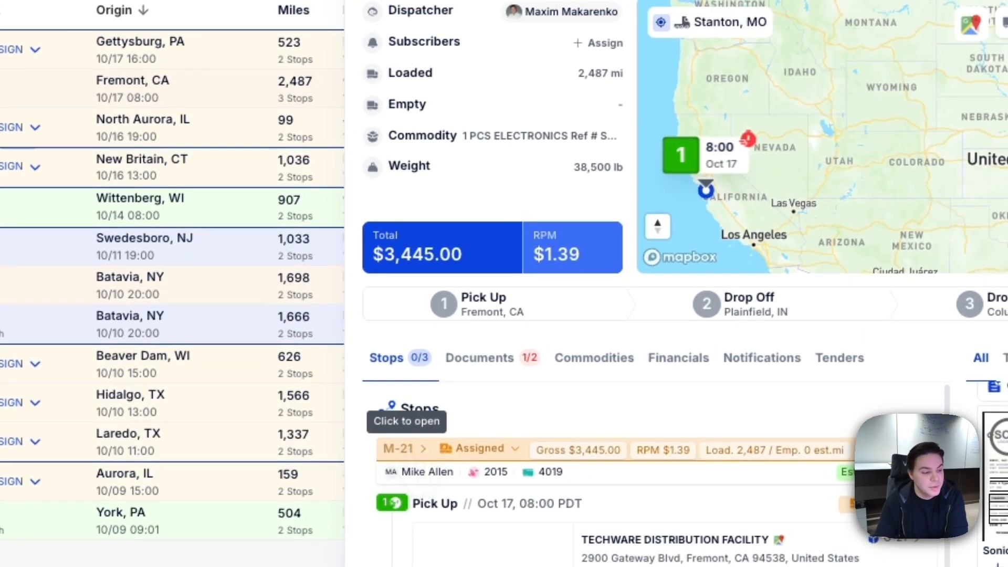
Review manifest M-21's expenses, mileage and stops, and return to the orders list.
left_click(399, 449)
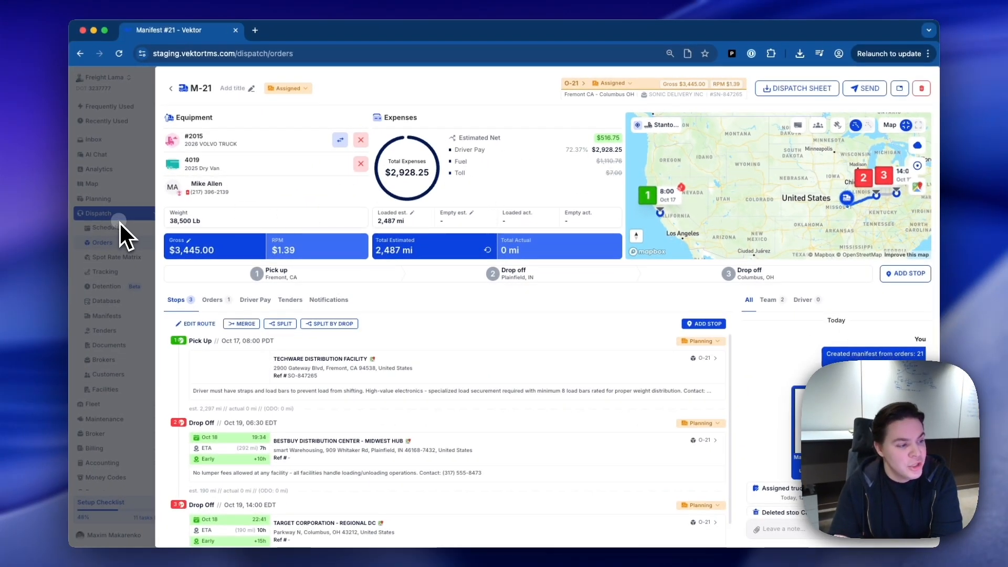
left_click(107, 241)
left_click(465, 76)
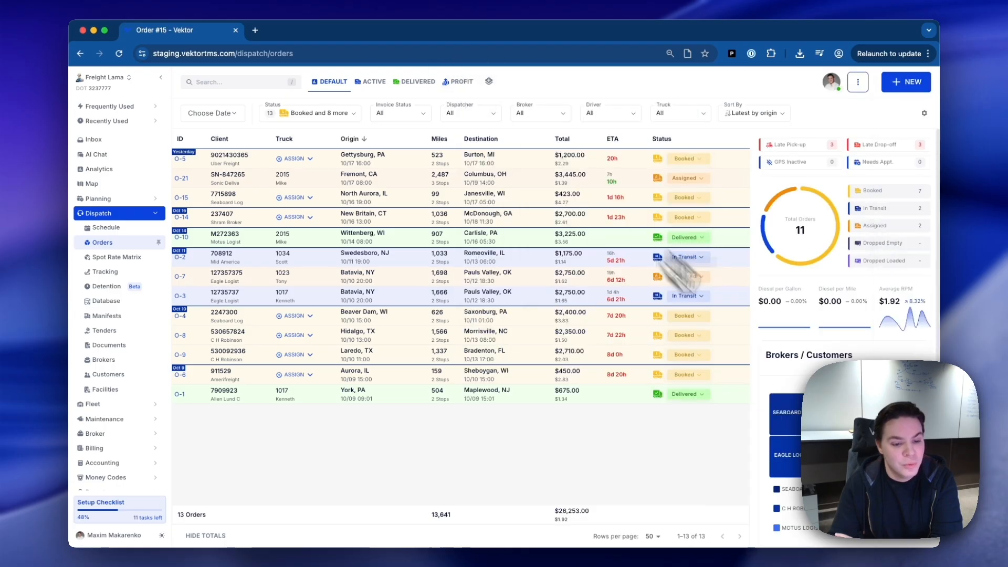
Reopen the Paw Paw, MI - Sumner, WA draft, set its broker to HEAVEN LOGISTICS LLC and submit it.
left_click(912, 517)
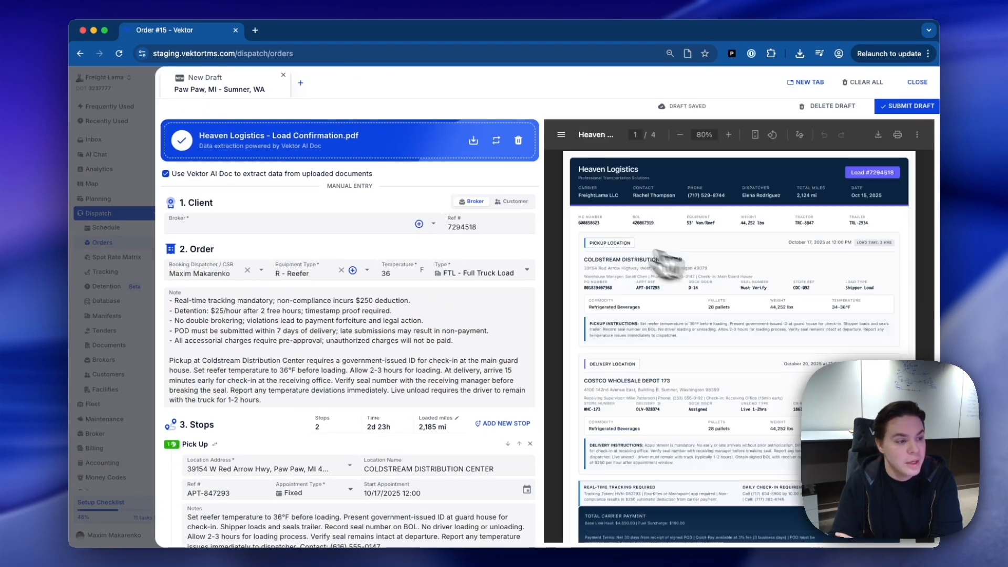
left_click(292, 222)
type("heav")
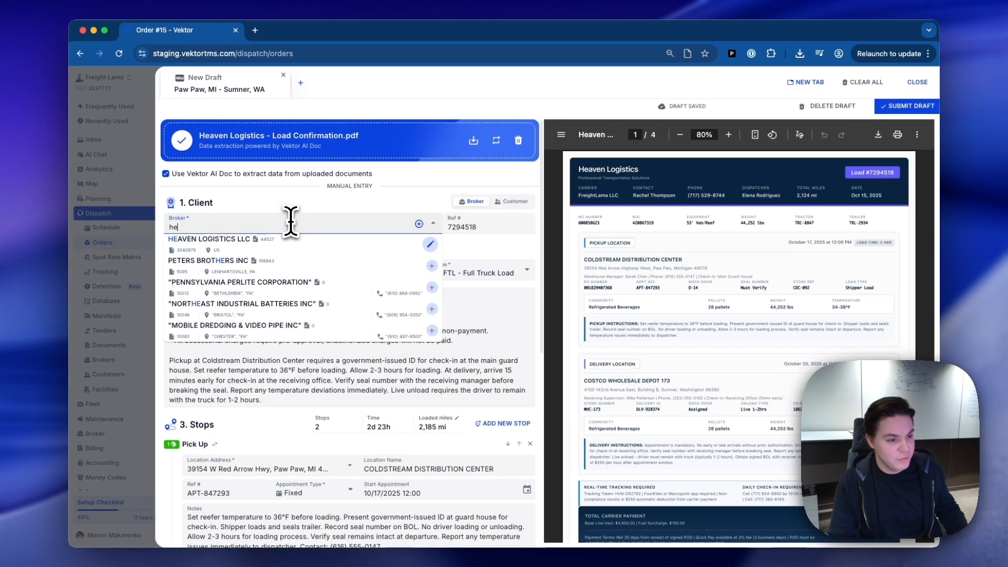
left_click(293, 245)
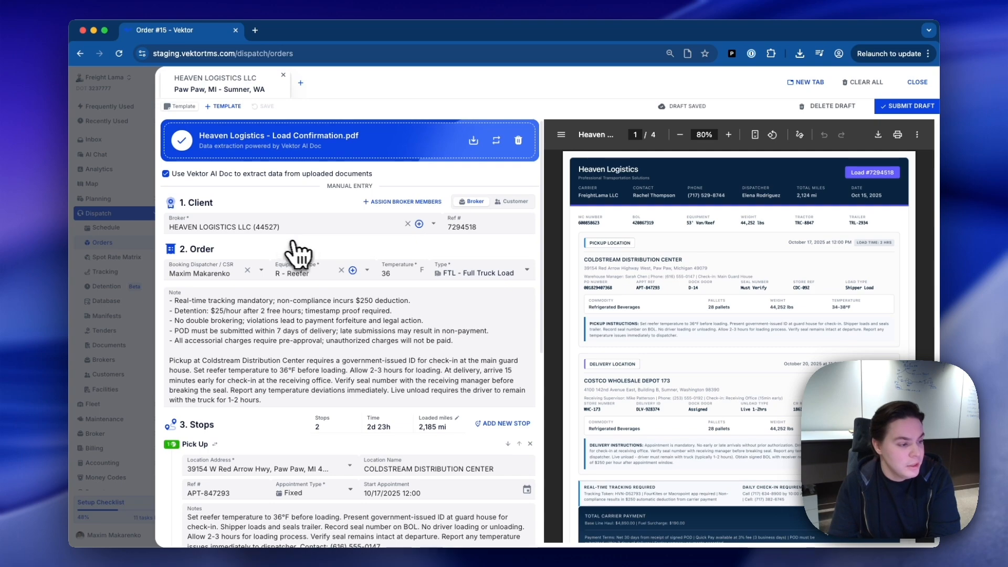
scroll(312, 255, "down", 6)
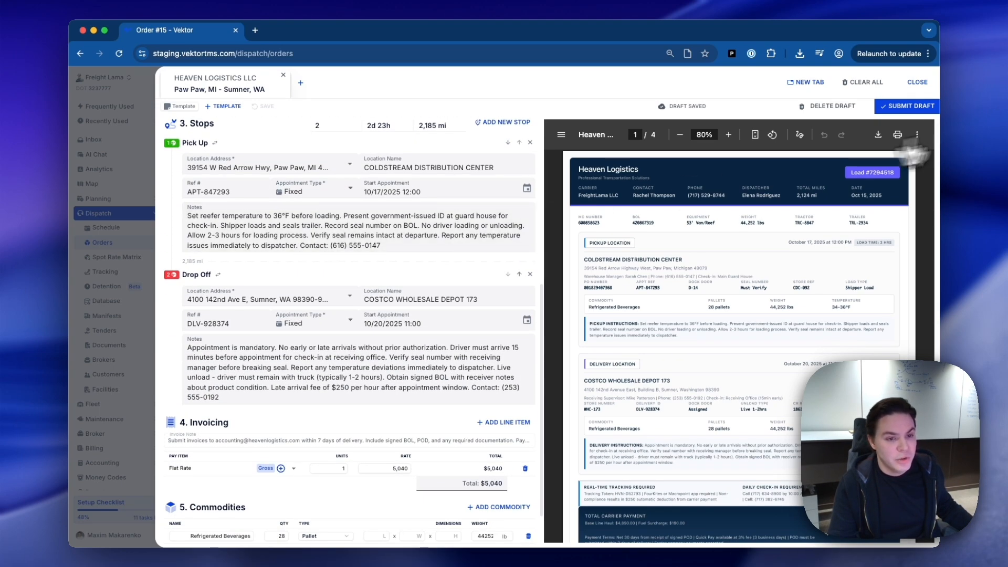
left_click(908, 107)
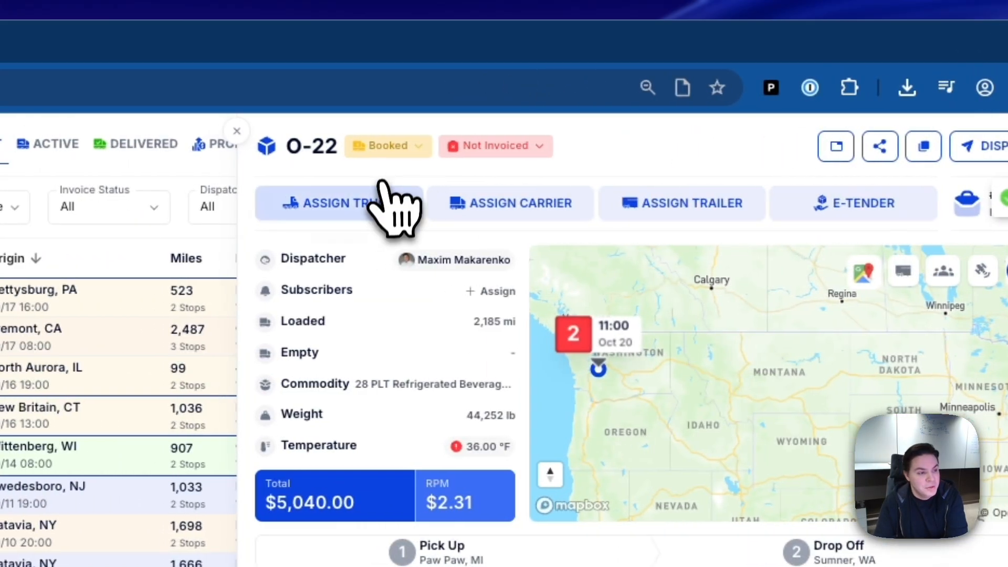
Assign truck #1023 with its driver and trailer T108 to order O-22, and close the dispatch sheet without sending it.
left_click(375, 203)
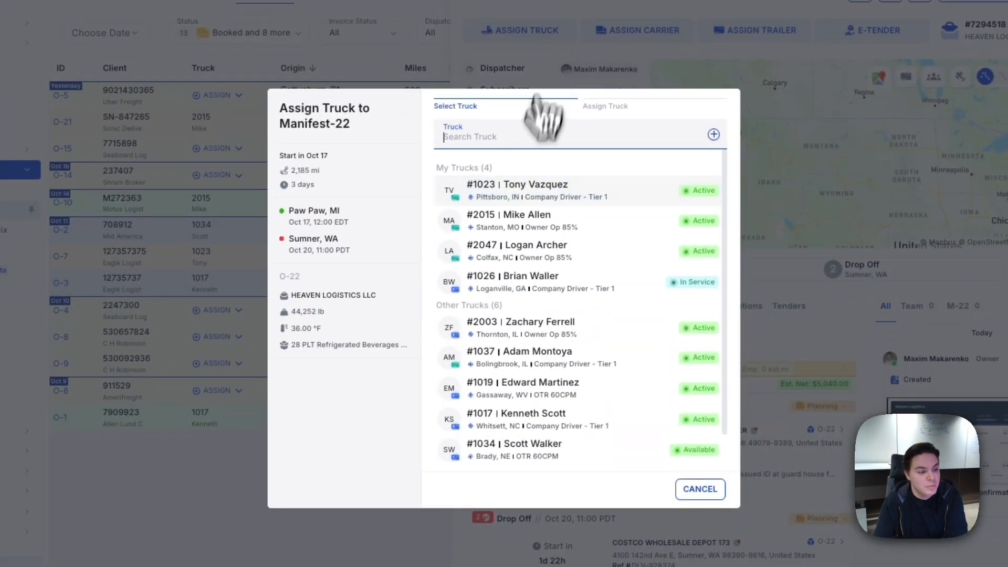
left_click(570, 193)
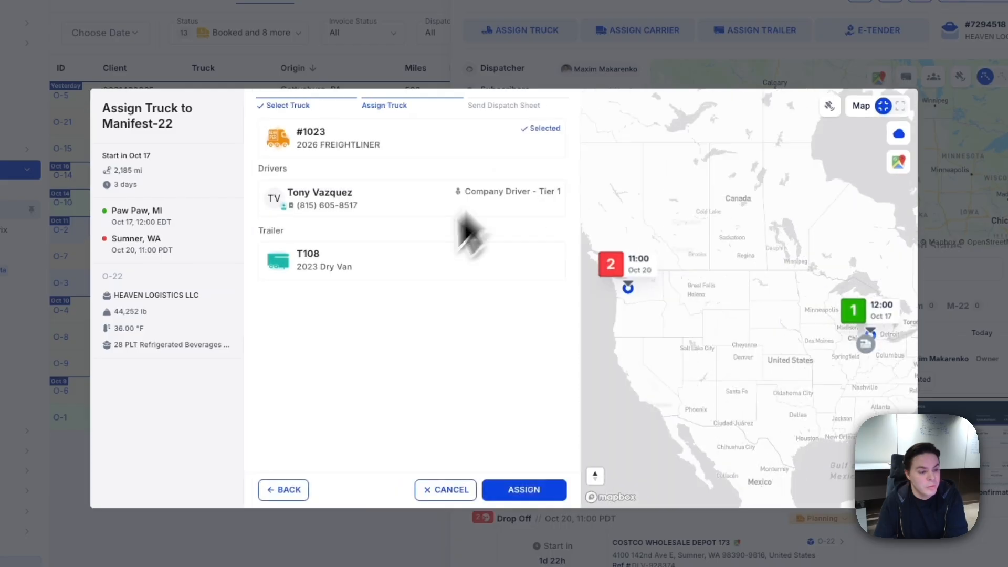
left_click(524, 492)
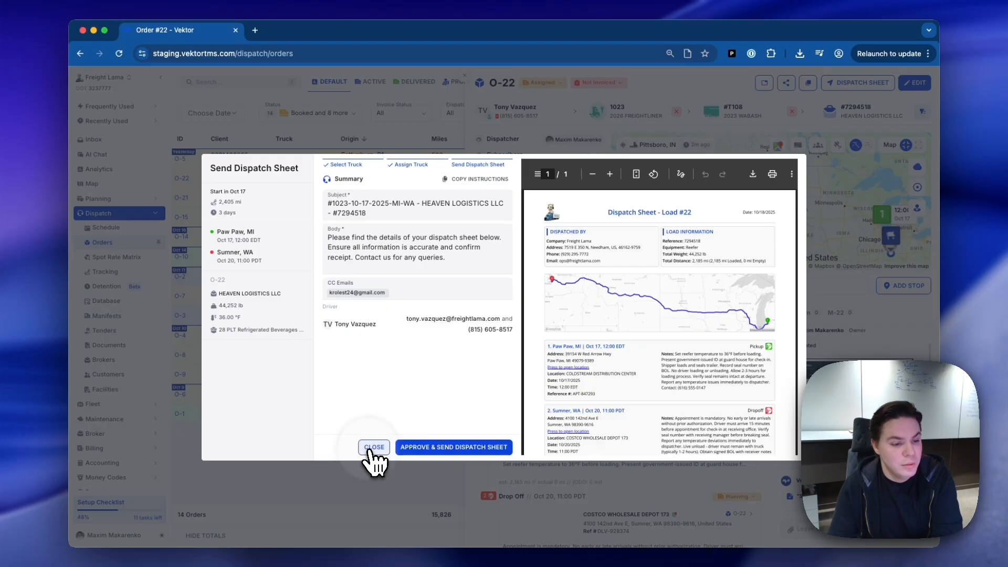
left_click(368, 452)
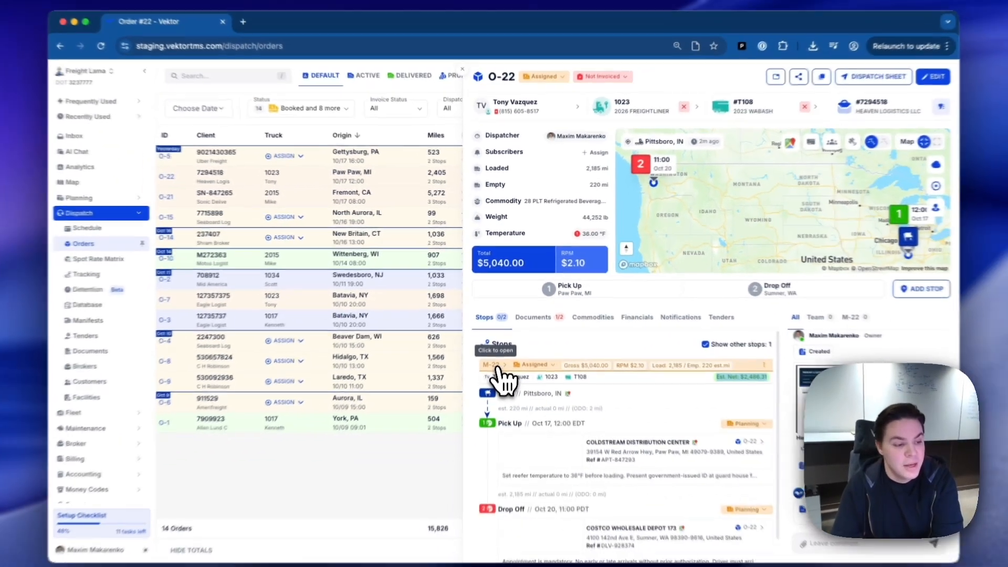
Examine manifest M-22's driver pay, fuel and toll expenses and its route, and return to the order.
left_click(495, 365)
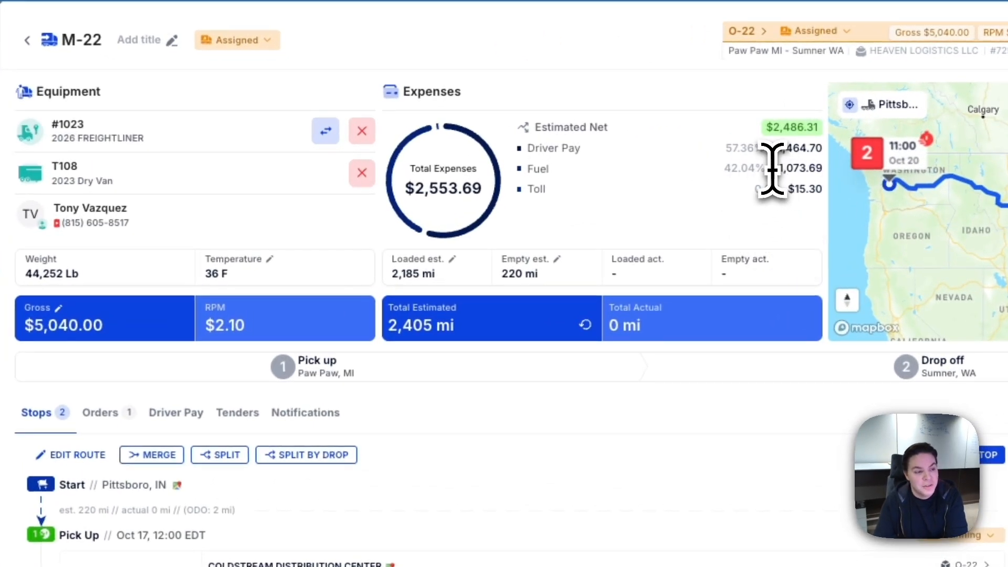
left_click_drag(772, 170, 802, 193)
left_click(802, 194)
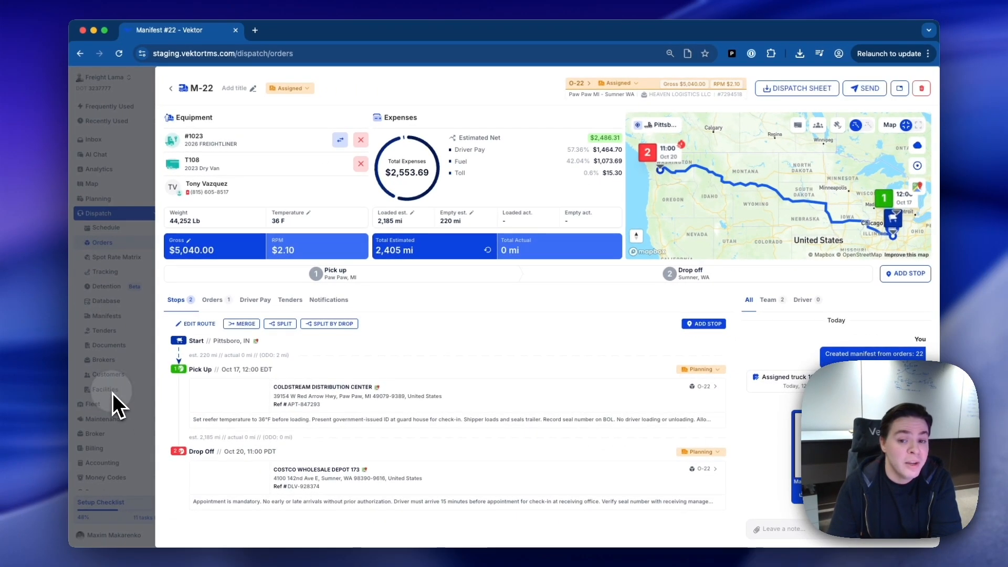
left_click(112, 393)
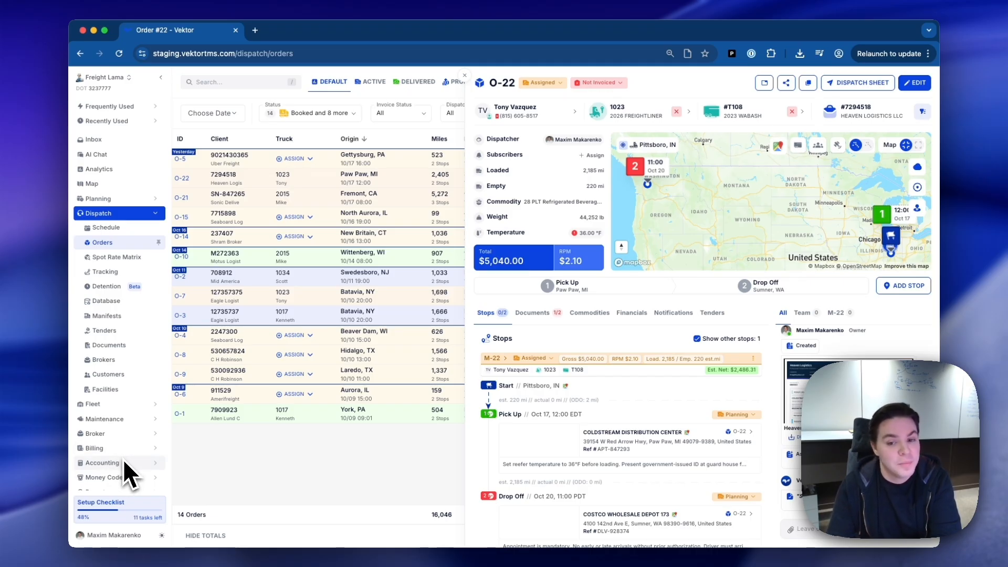
Open the Profit Engine settings and review the production template and manual setup options.
scroll(121, 456, "down", 1)
scroll(117, 463, "down", 1)
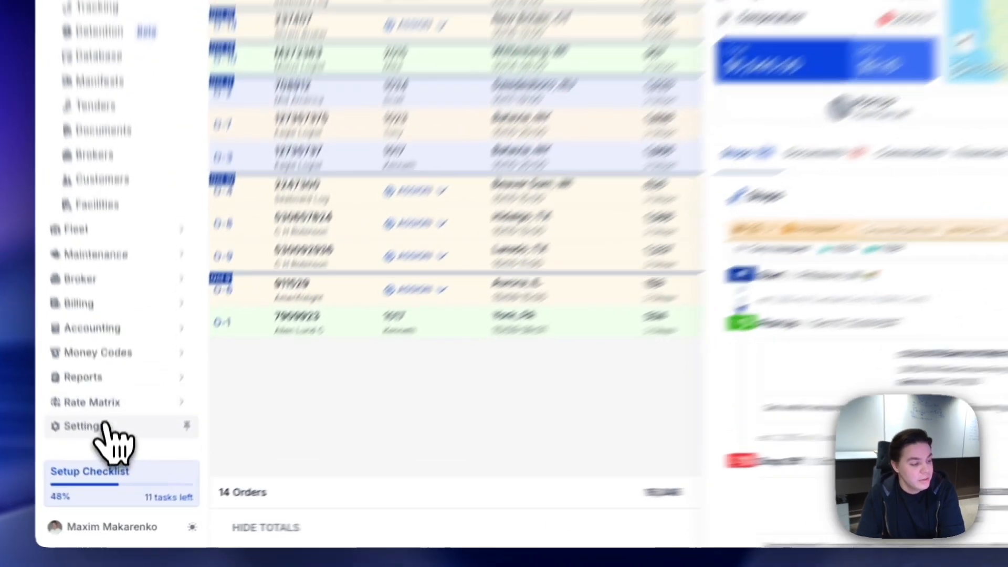
left_click(116, 475)
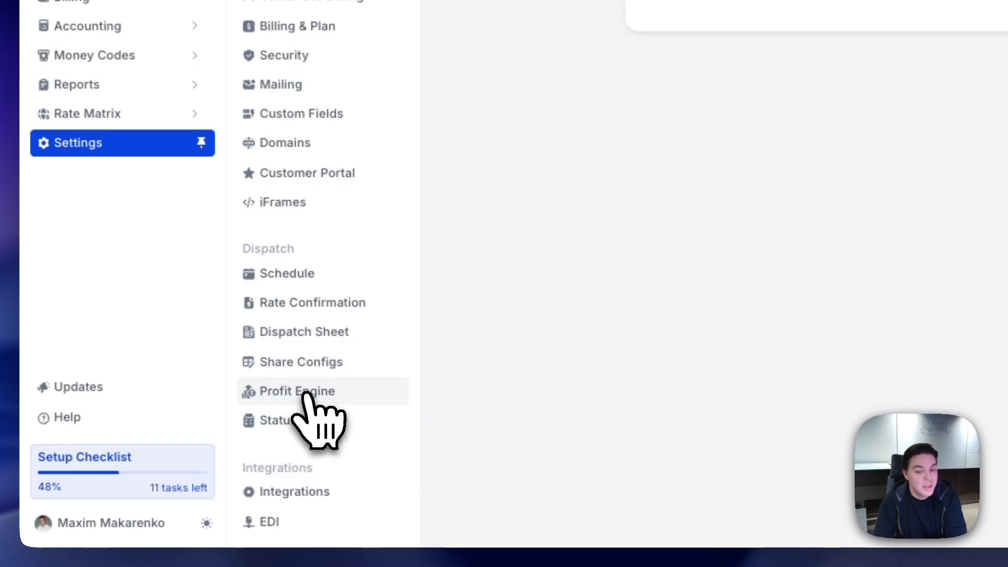
left_click(307, 394)
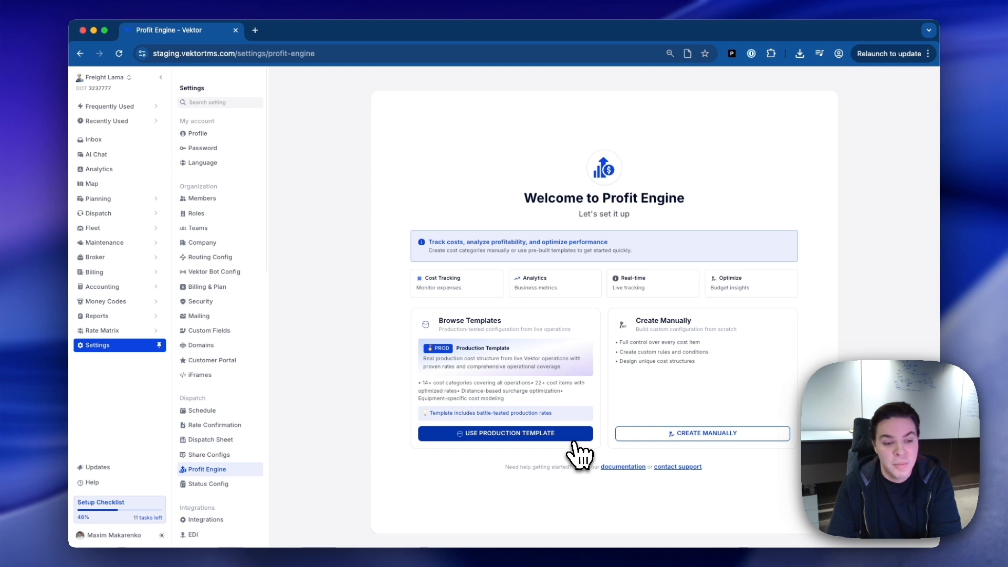
left_click_drag(625, 298, 674, 298)
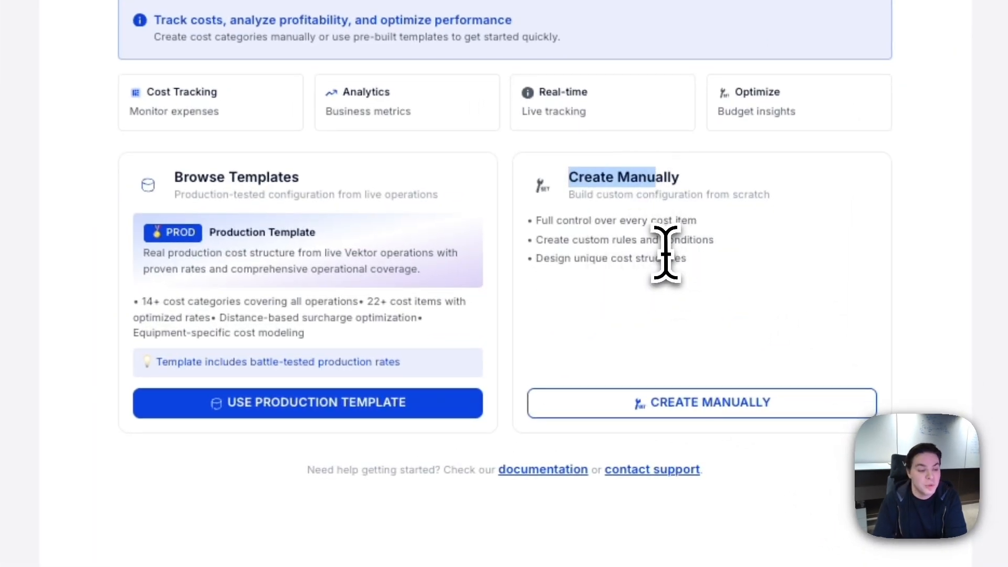
left_click(666, 254)
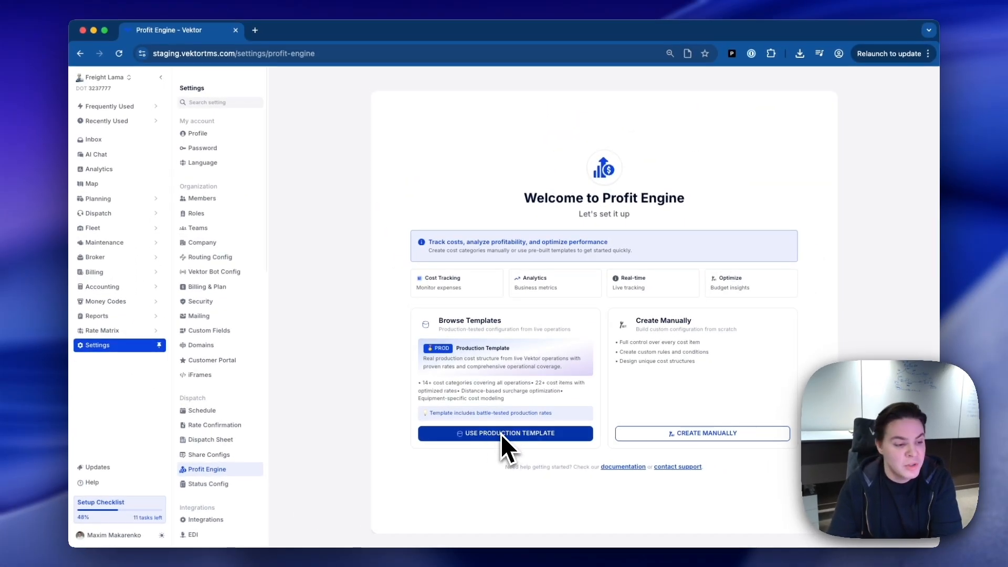
left_click_drag(534, 384, 542, 383)
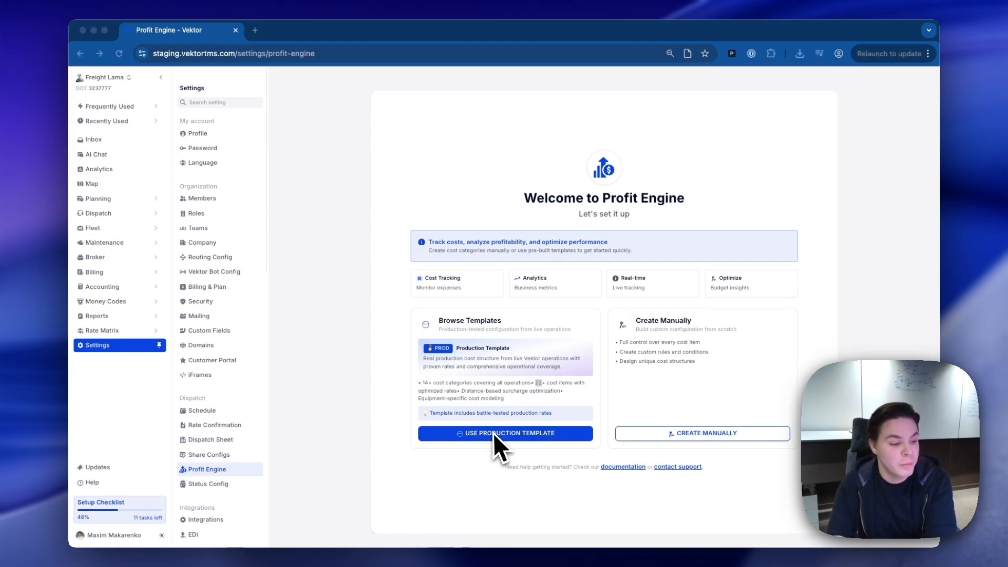
Look through the cost items of the Profit Engine's production template and apply the template.
left_click(528, 434)
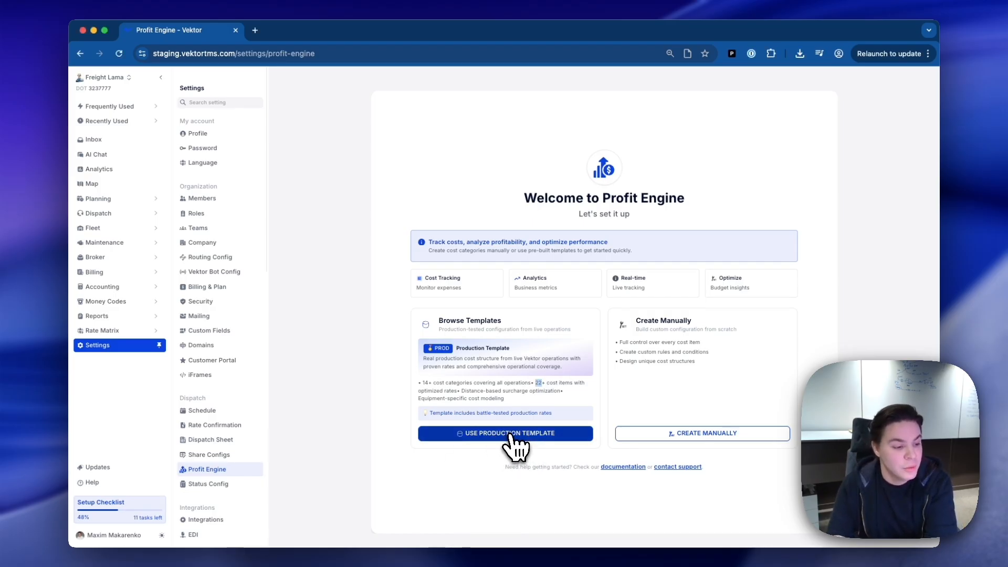
left_click(510, 435)
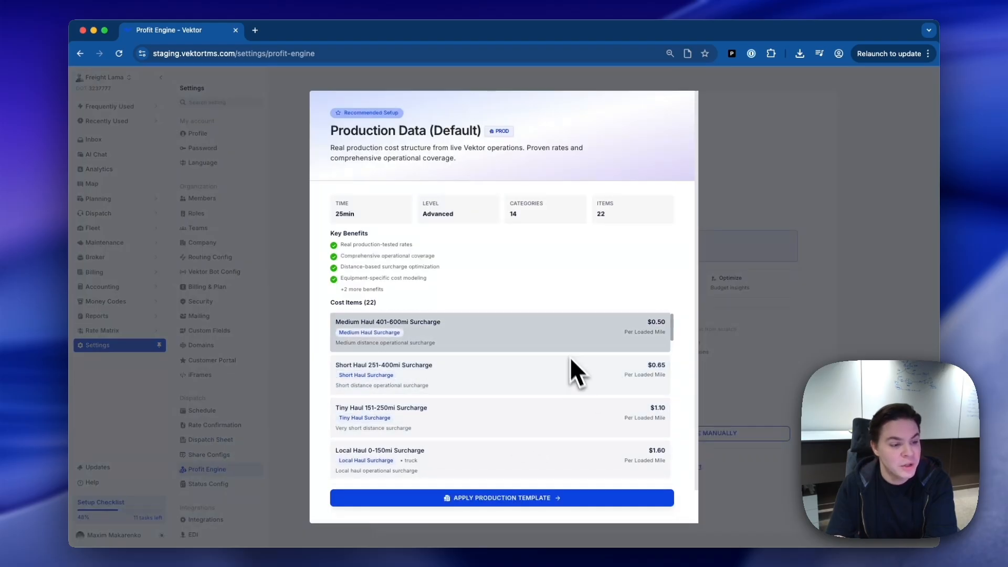
scroll(596, 393, "down", 1)
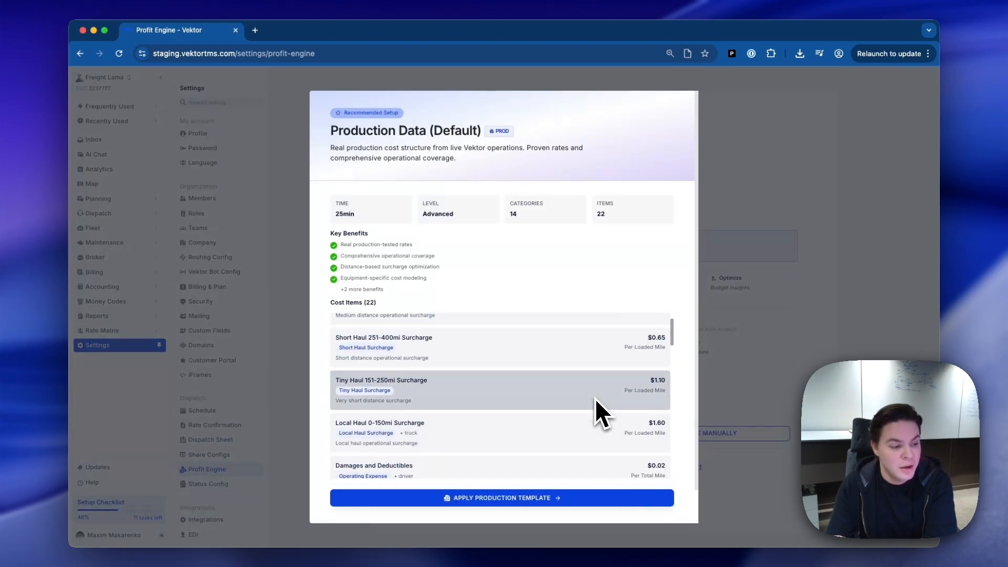
scroll(596, 412, "down", 5)
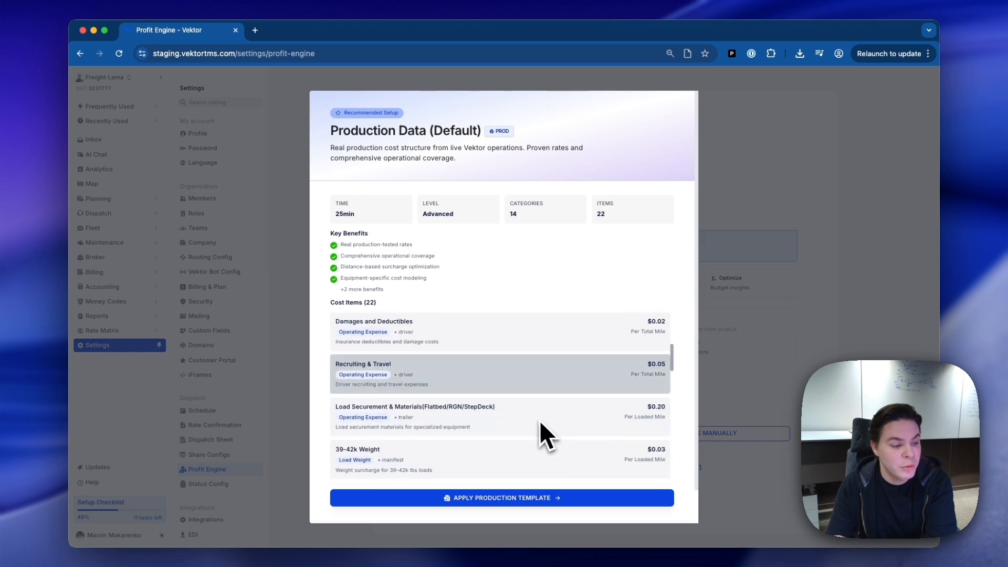
scroll(473, 404, "down", 1)
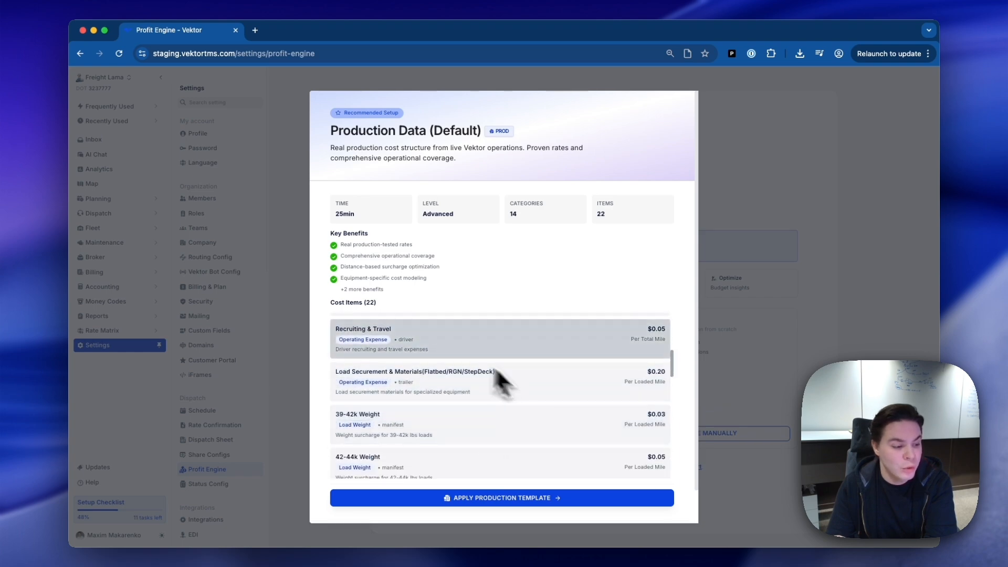
scroll(535, 391, "down", 2)
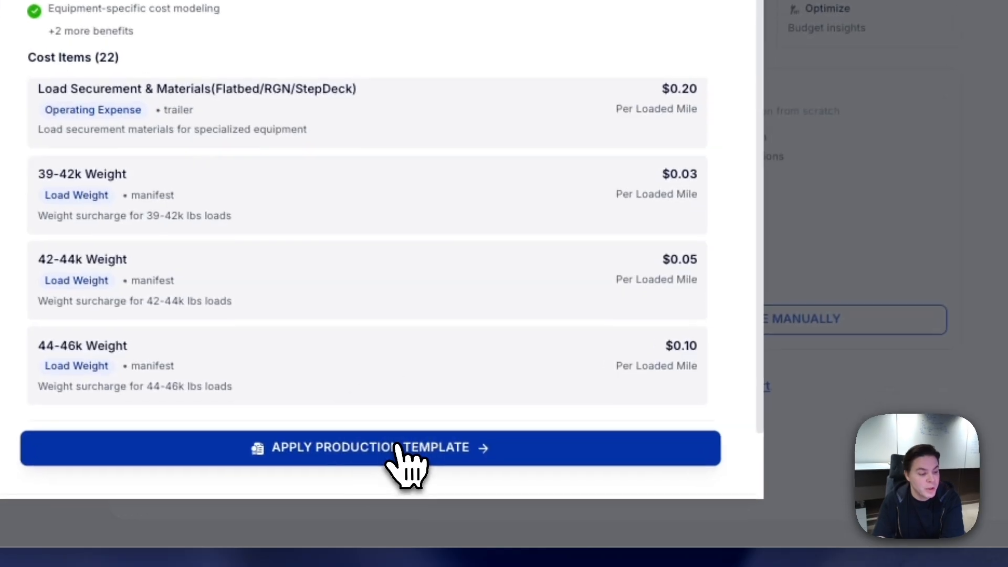
left_click(398, 446)
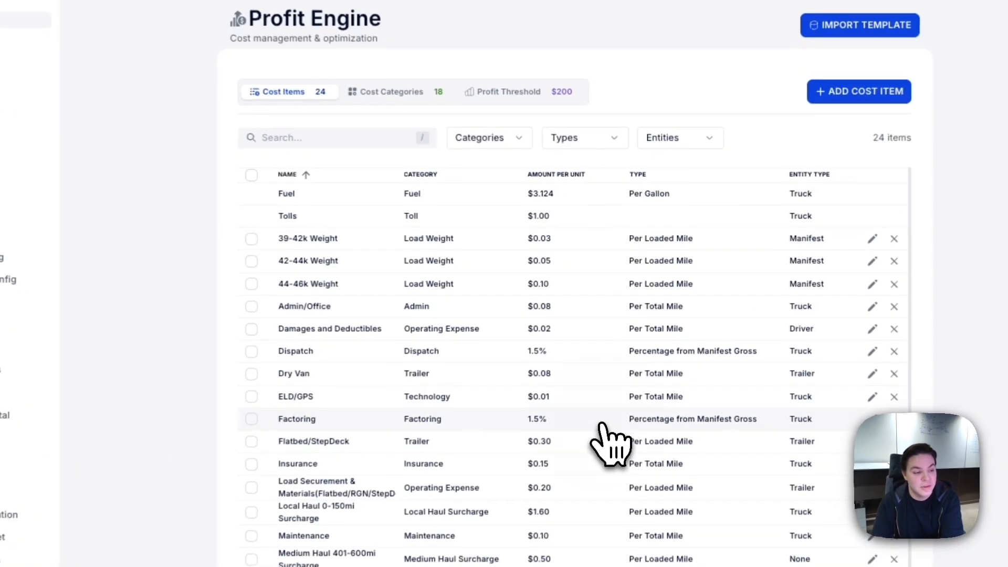
Set the Factoring cost item to 3% of manifest gross, save it and return to the cost items list.
left_click(621, 363)
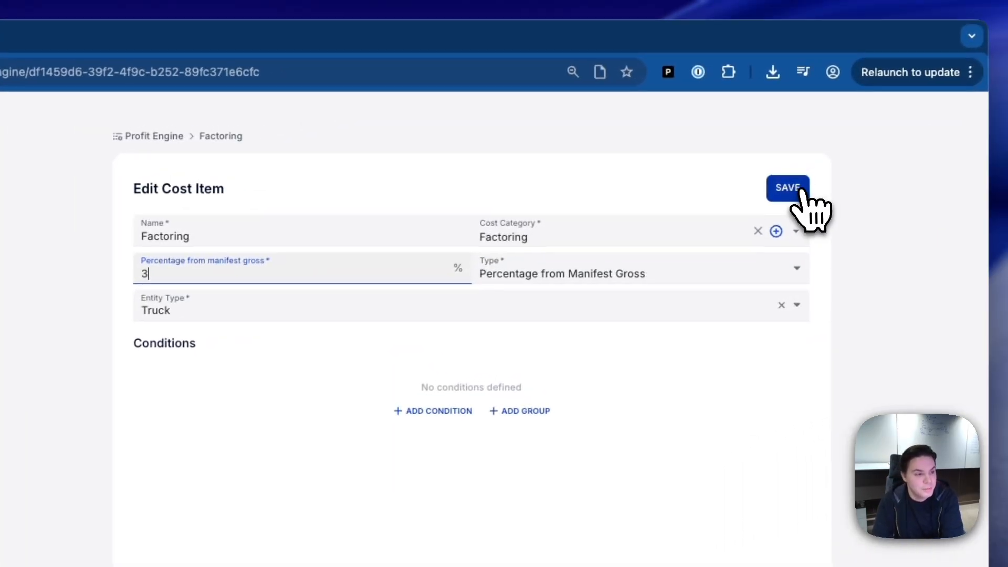
left_click(948, 147)
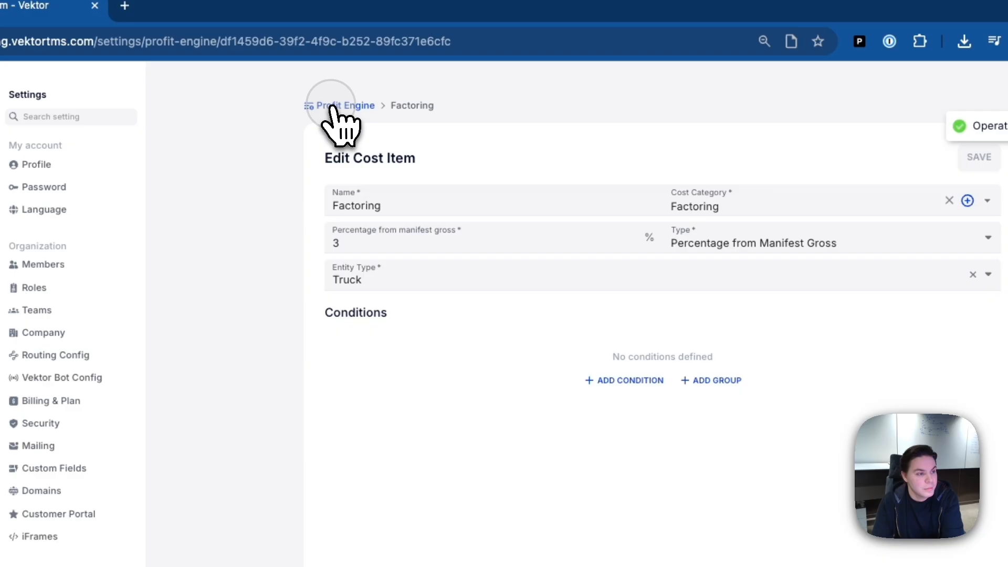
left_click(154, 136)
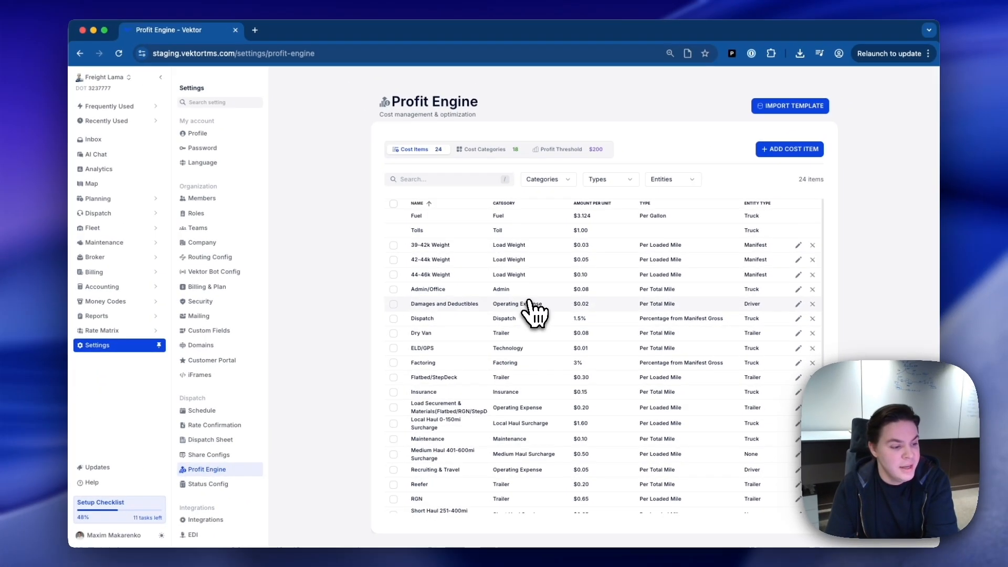
Rename the medium haul cost item to Medium Haul 401-500mi Surcharge, cap its manifest loaded miles at 500, save and return to the list.
scroll(531, 305, "down", 3)
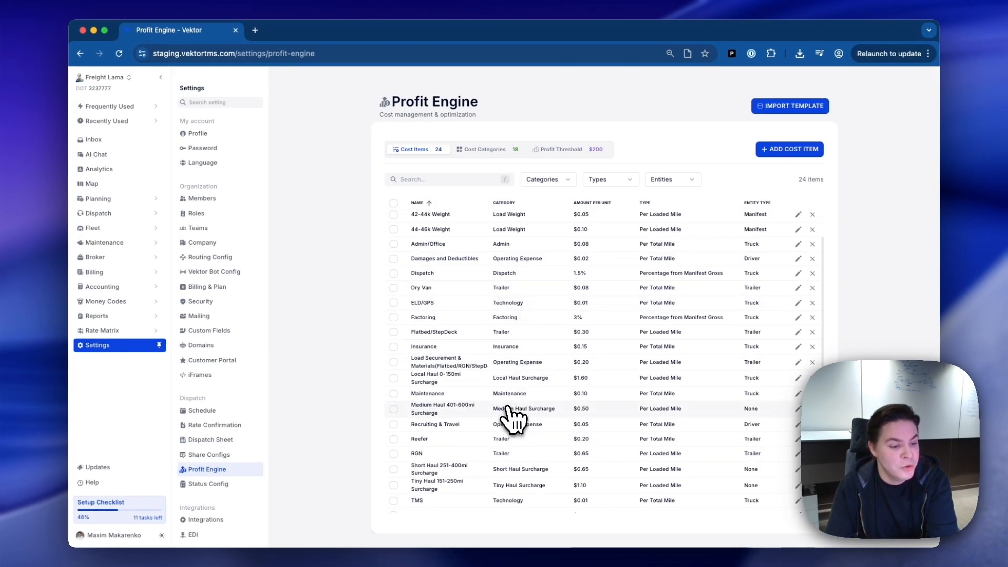
left_click(478, 400)
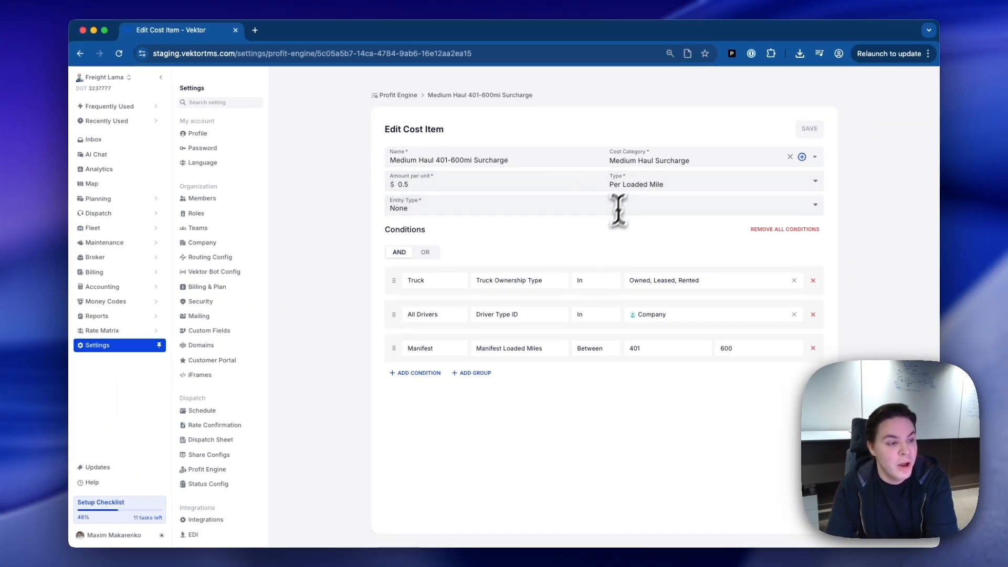
left_click(455, 160)
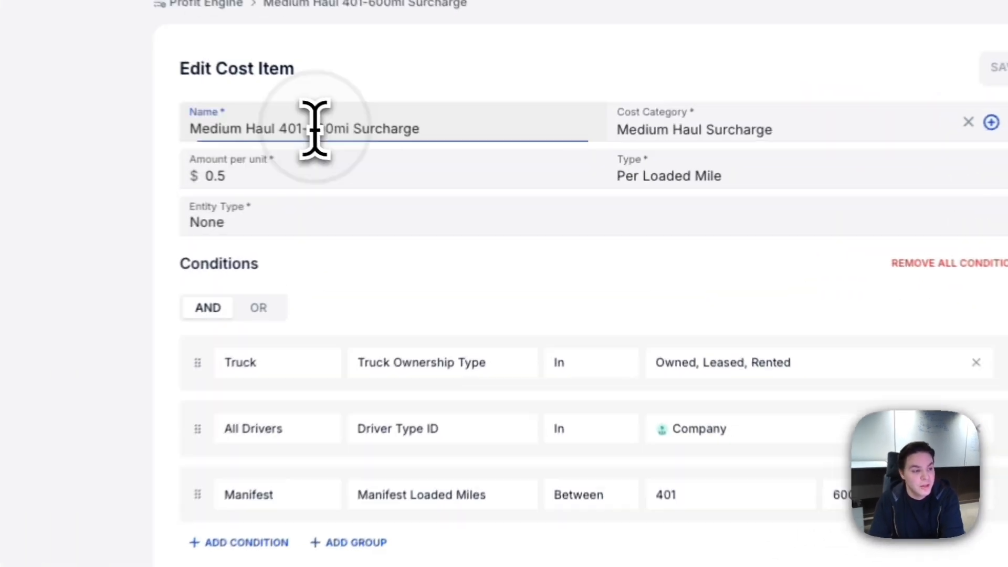
key("BackSpace")
type("5")
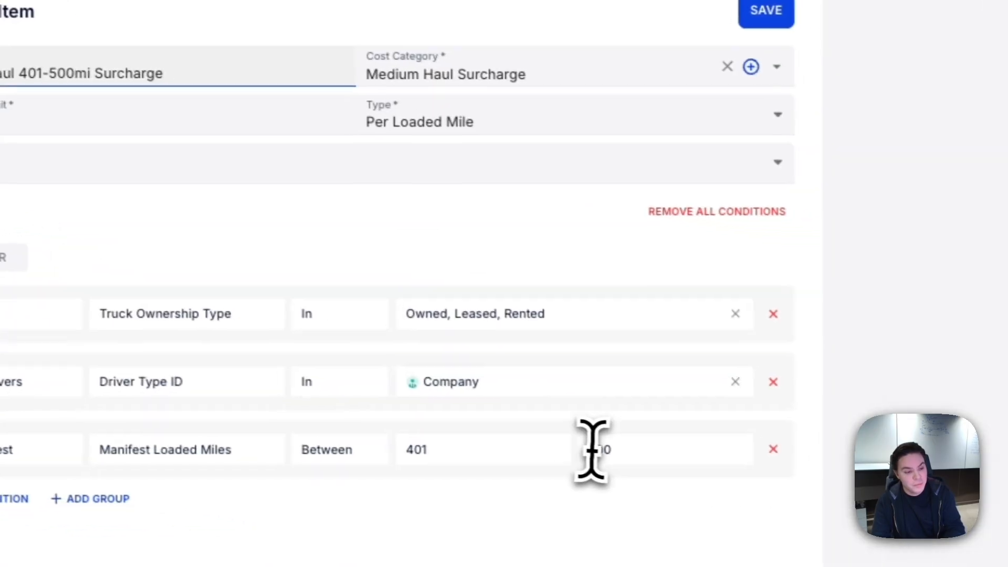
left_click(848, 503)
type("5")
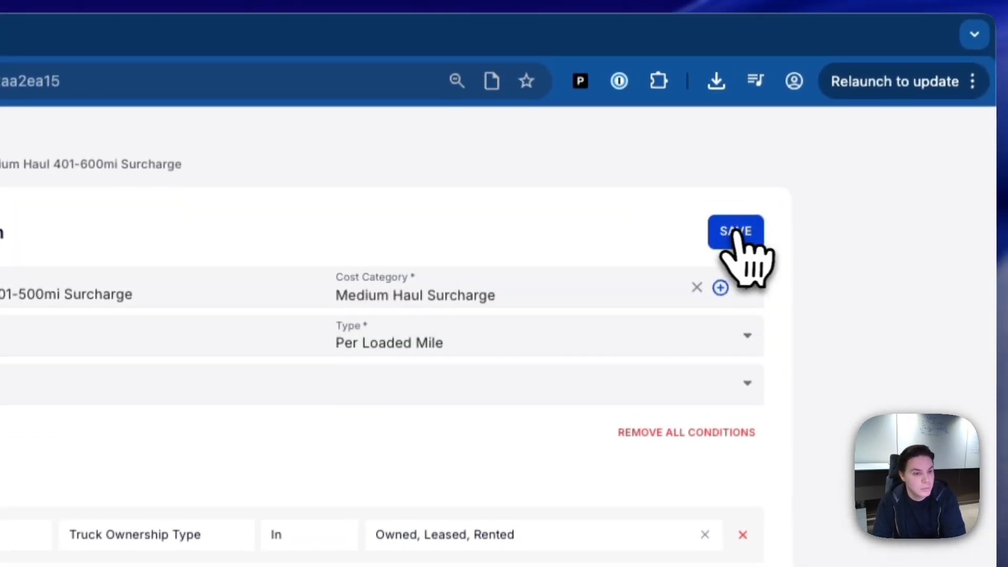
left_click(758, 11)
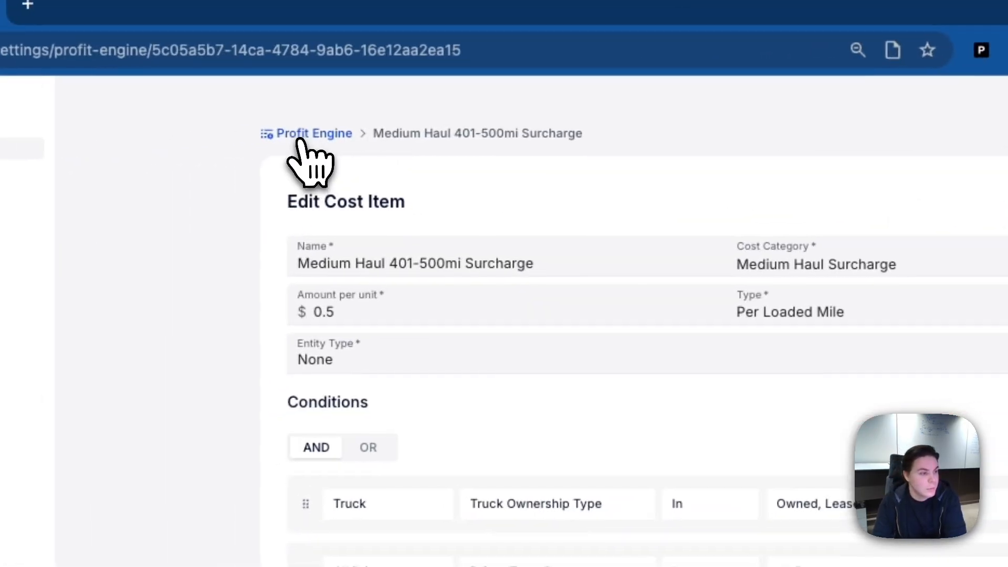
left_click(105, 152)
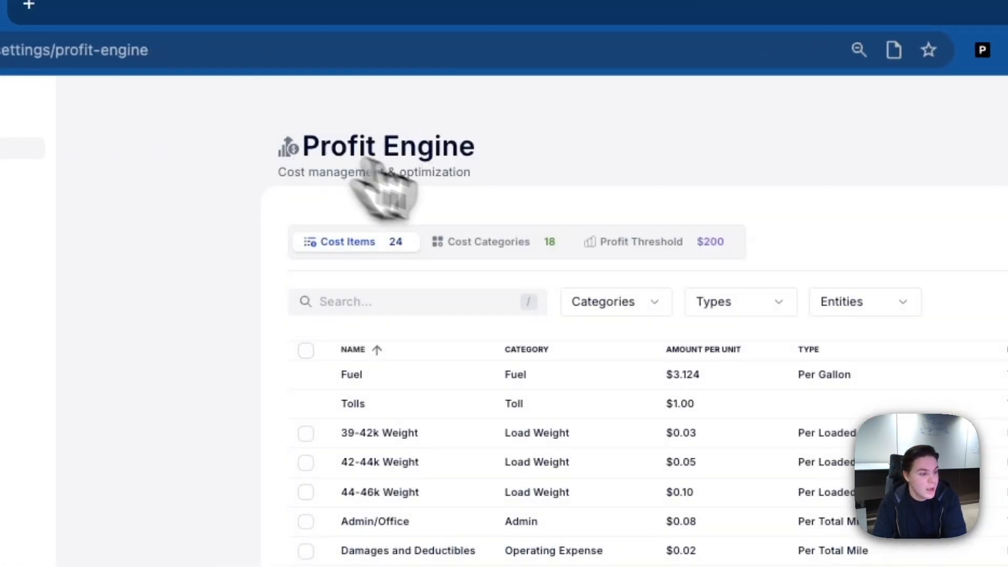
Set the Flatbed/StepDeck cost item's amount to $0.33 per loaded mile, save it and return to the list.
scroll(528, 326, "down", 2)
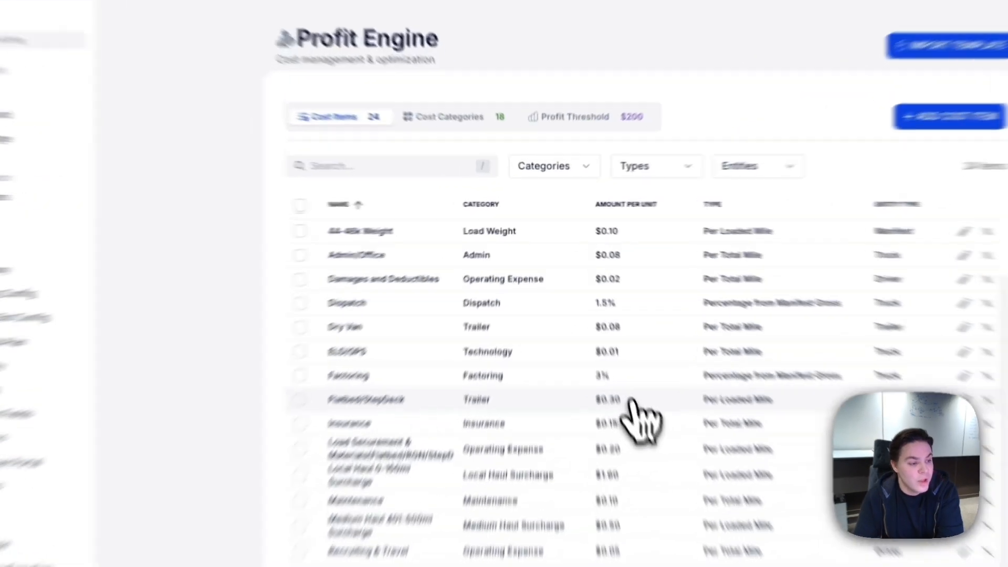
left_click(596, 324)
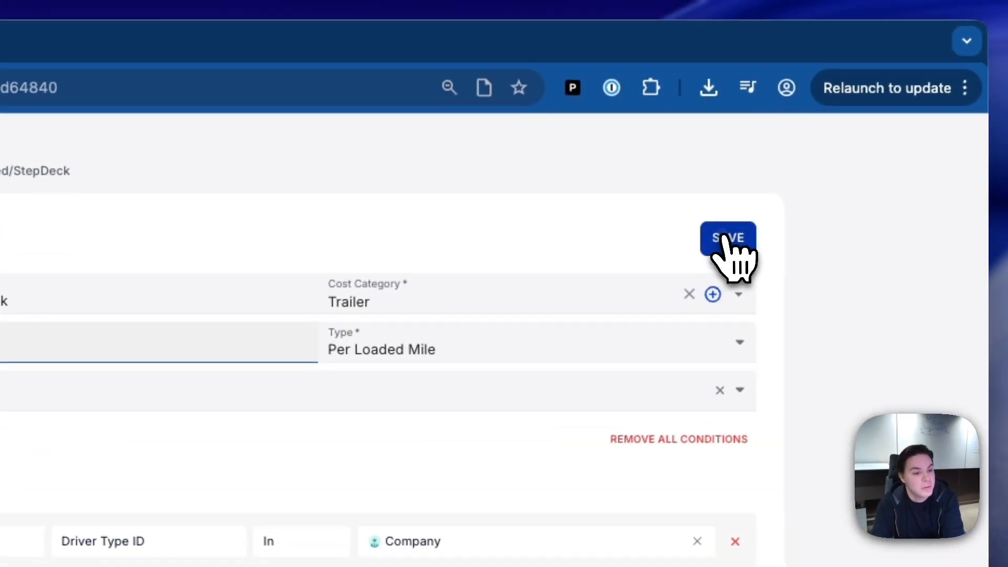
left_click(727, 237)
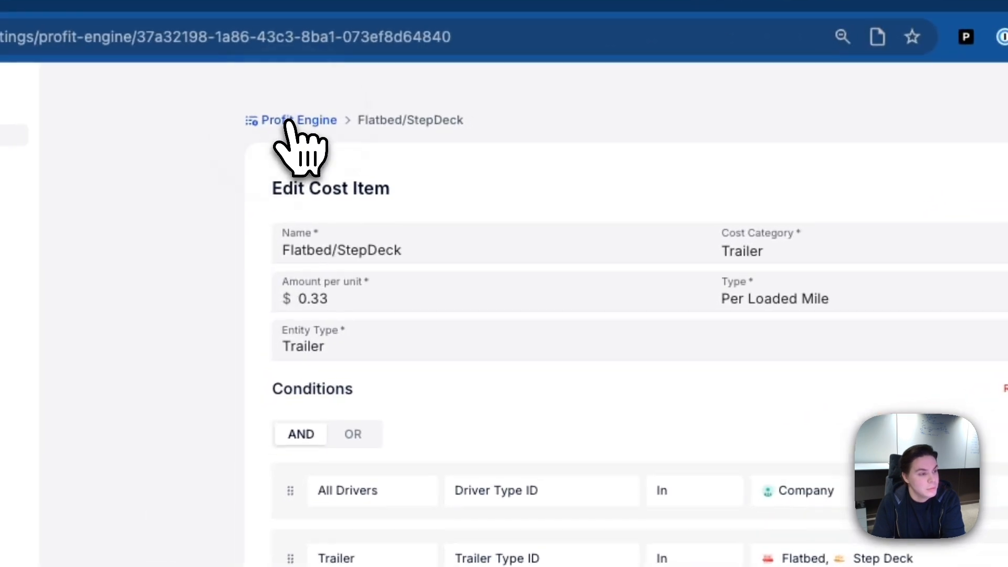
left_click(293, 126)
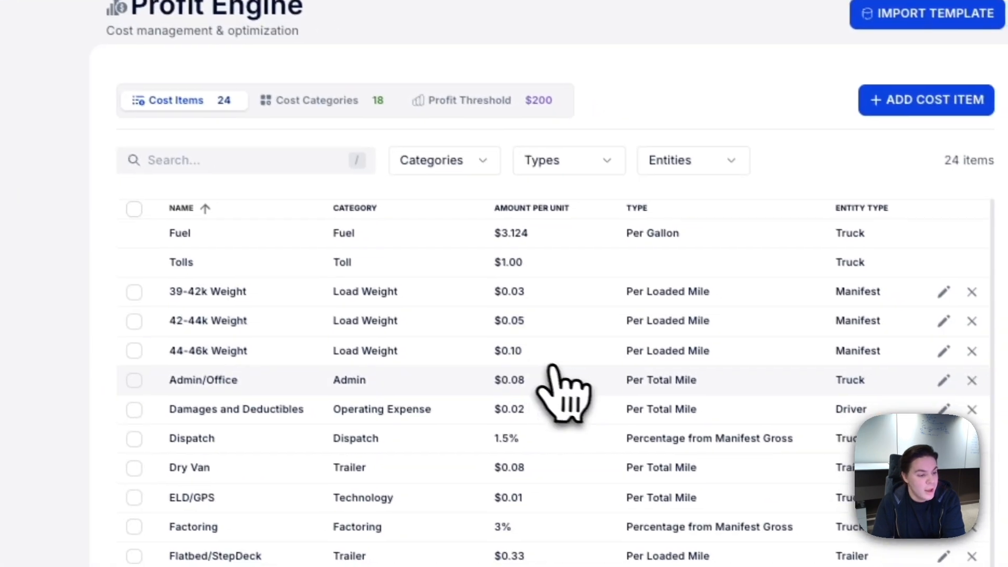
Set the Maintenance cost item's amount to $0.09 per total mile and save it.
scroll(582, 315, "down", 1)
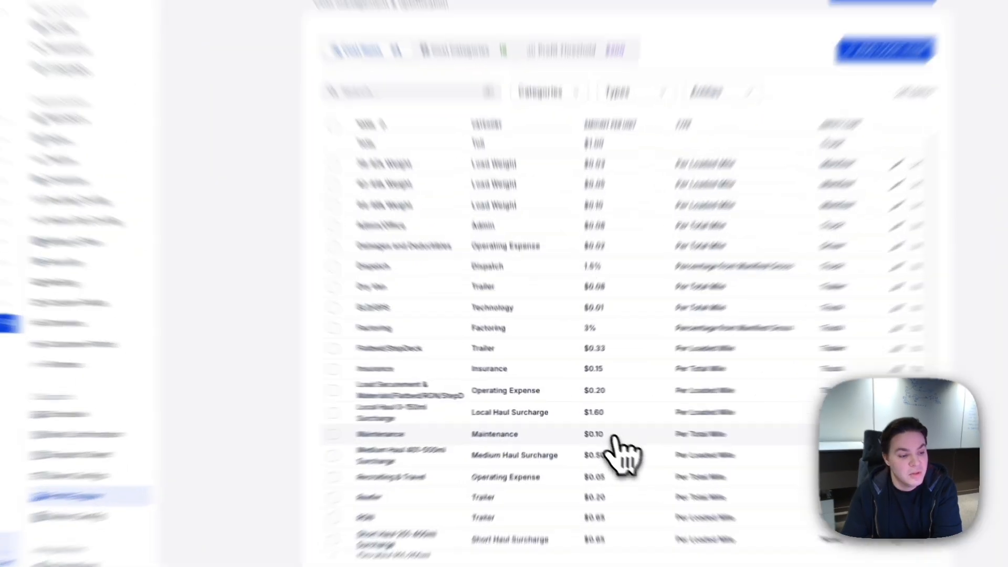
left_click(596, 426)
left_click(475, 223)
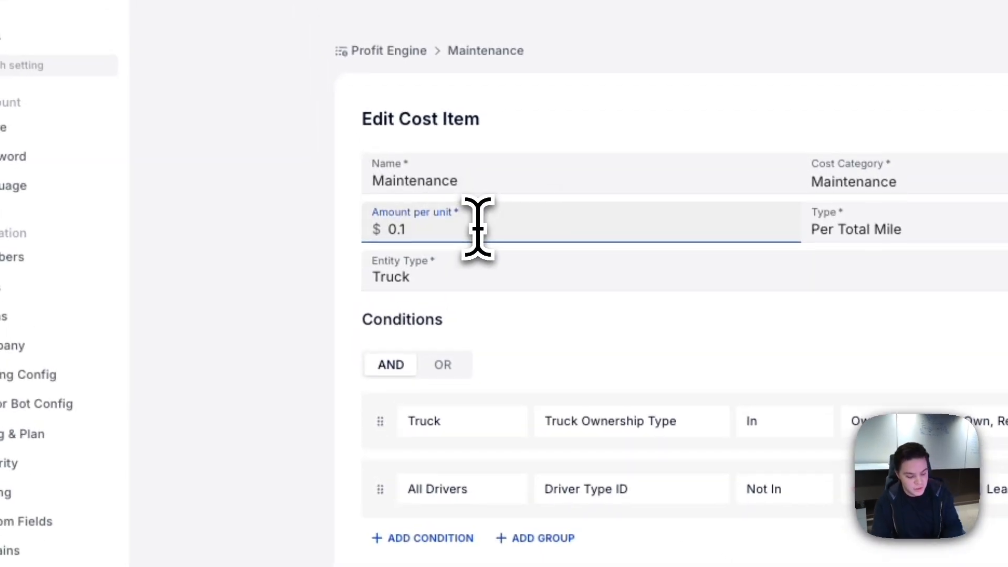
type("03")
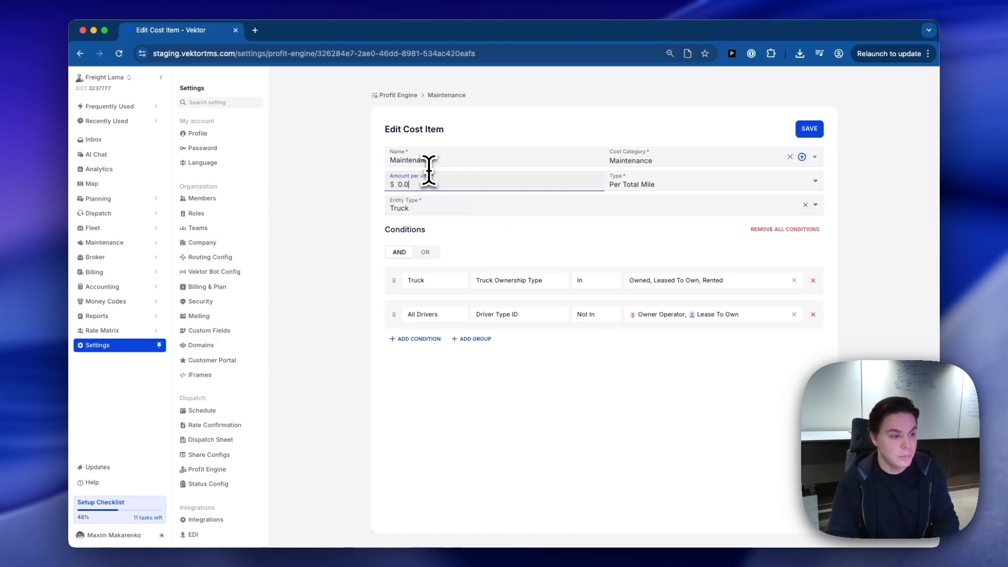
left_click(810, 130)
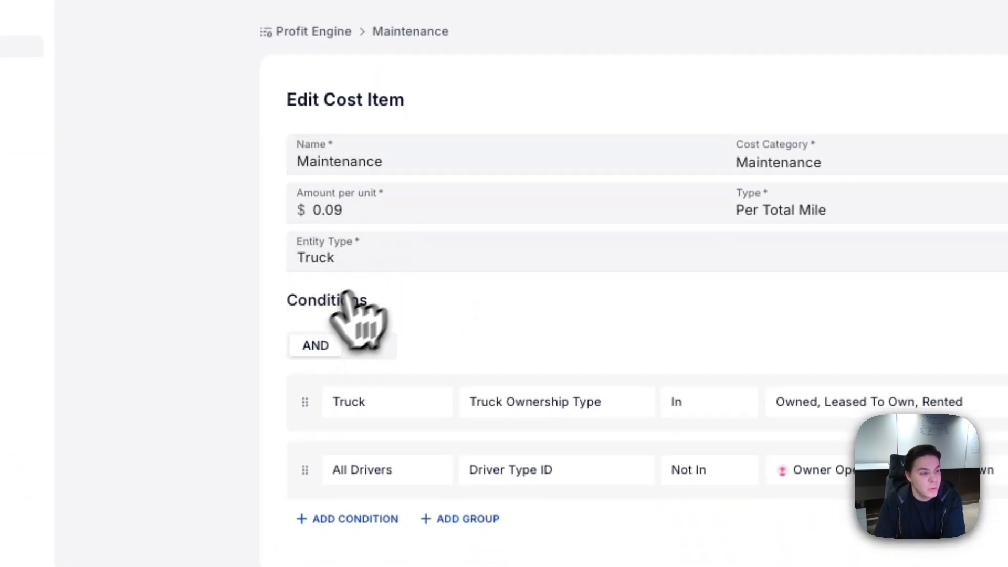
Add a blank condition to the Maintenance cost item and examine the entity types it offers.
left_click_drag(301, 298, 382, 308)
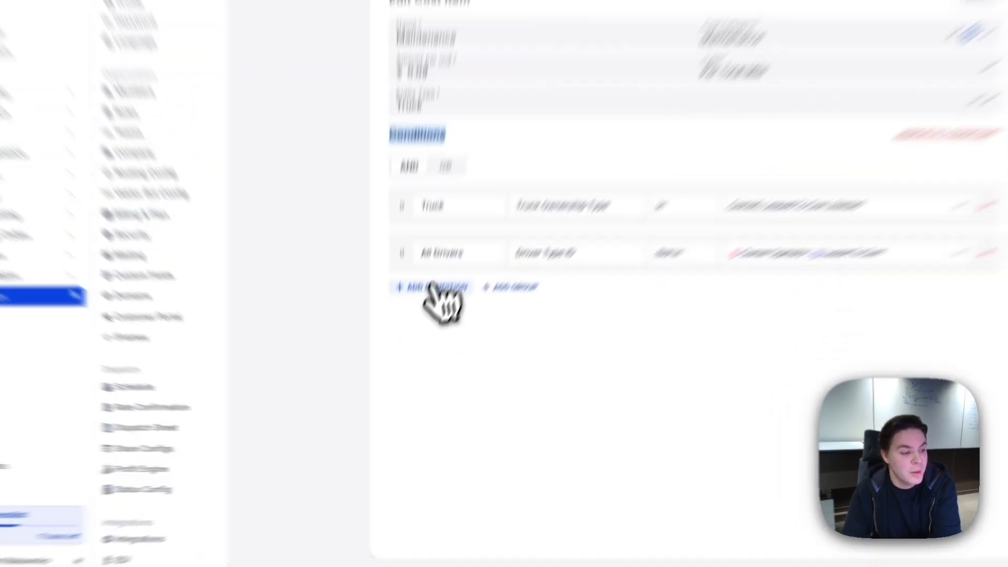
left_click(420, 338)
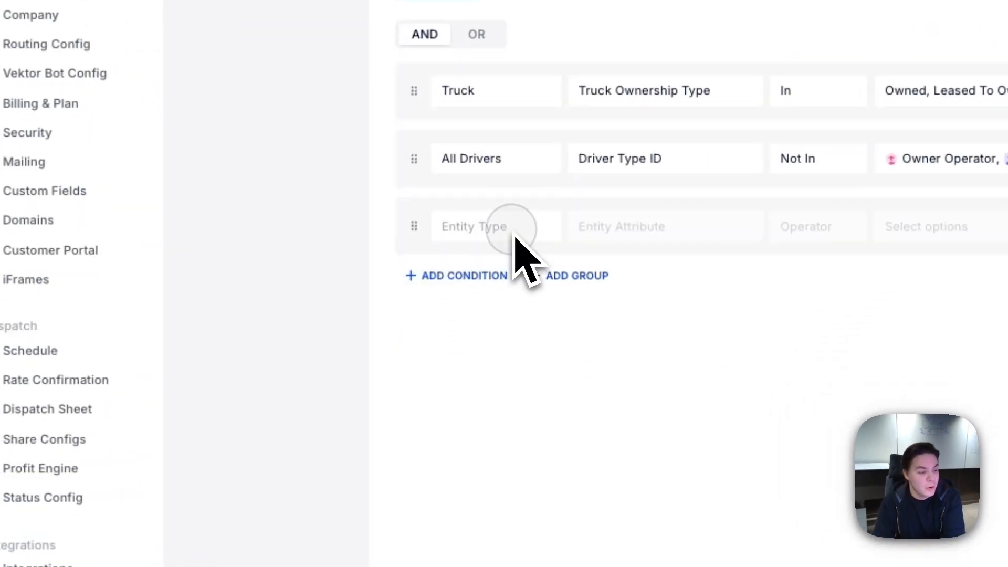
left_click(444, 349)
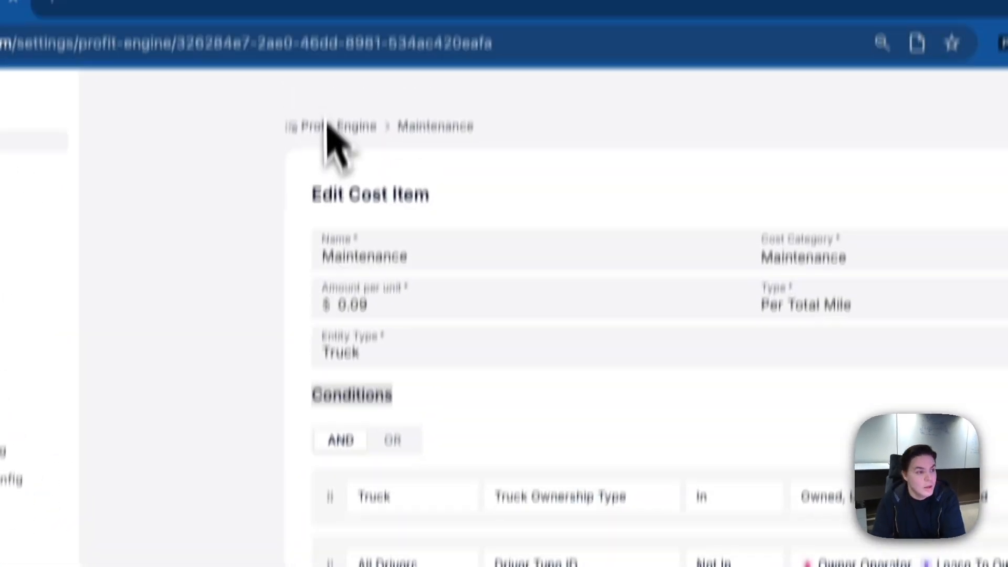
Set the Profit Engine's minimum profit amount to $250, save the configuration and return to the cost items list.
left_click(395, 97)
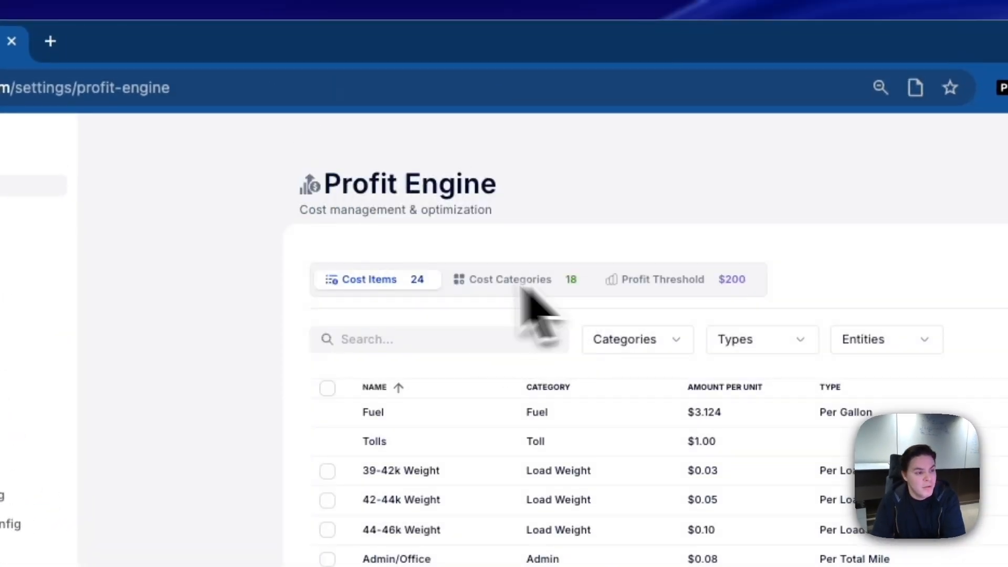
left_click(657, 282)
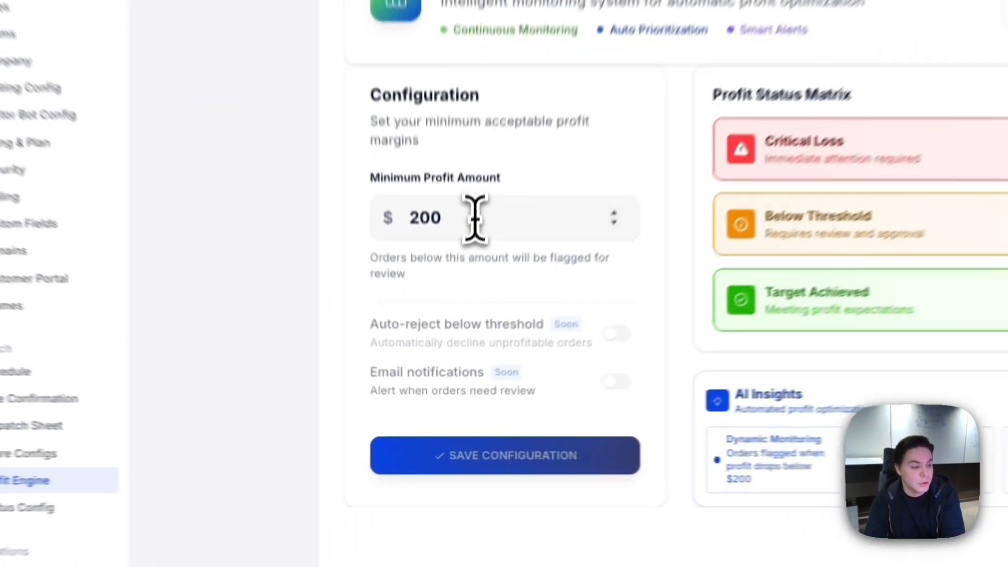
left_click_drag(454, 326, 419, 326)
type("250")
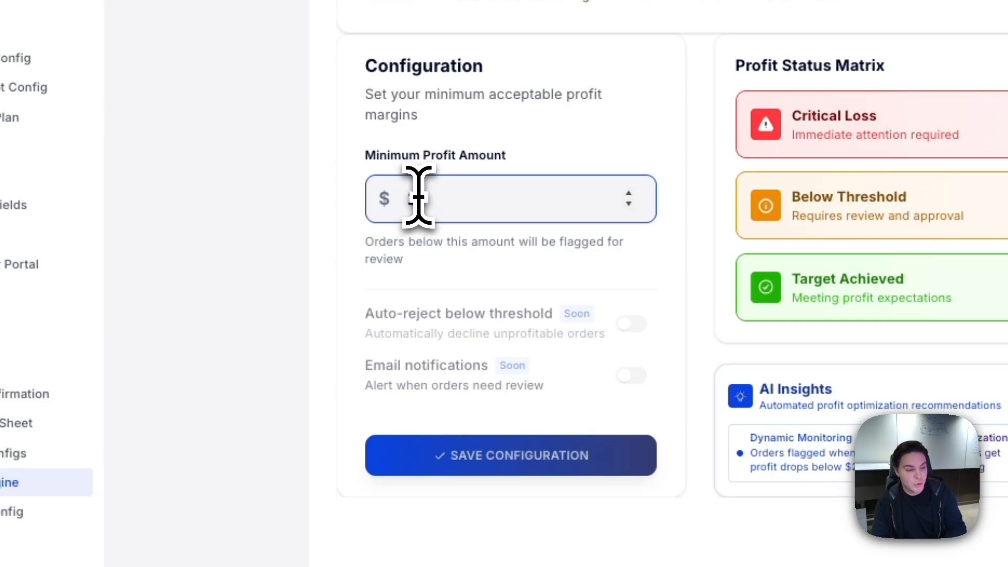
left_click(501, 454)
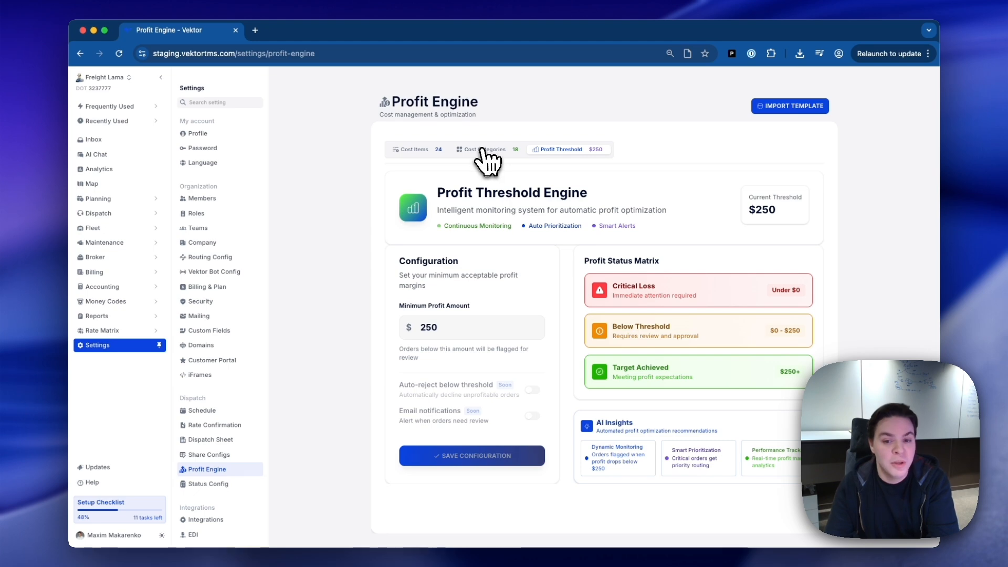
left_click(429, 150)
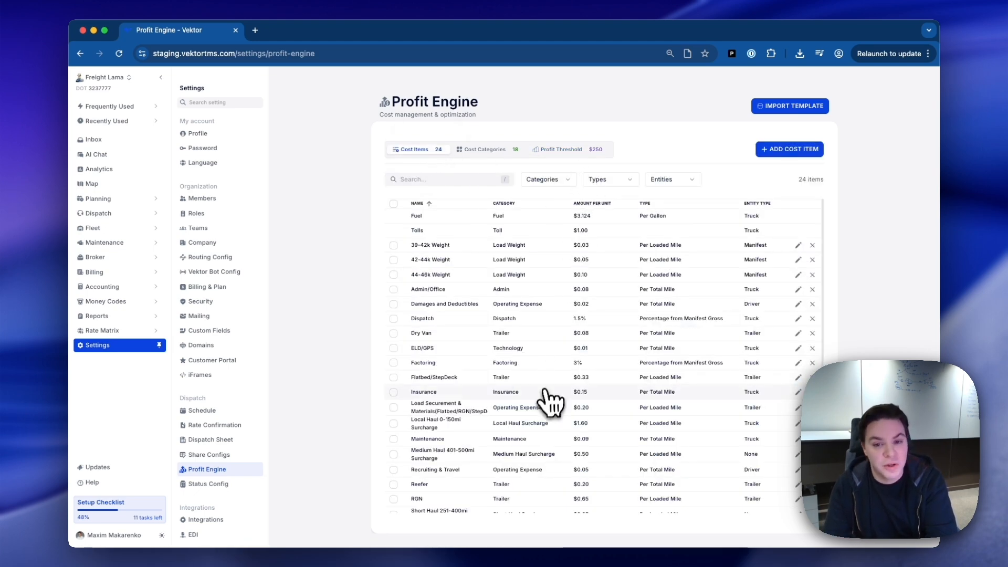
Open manifest M-22 from the Paw Paw, MI order, recalculate its driver pay and review the expense breakdown.
left_click(99, 213)
left_click(103, 243)
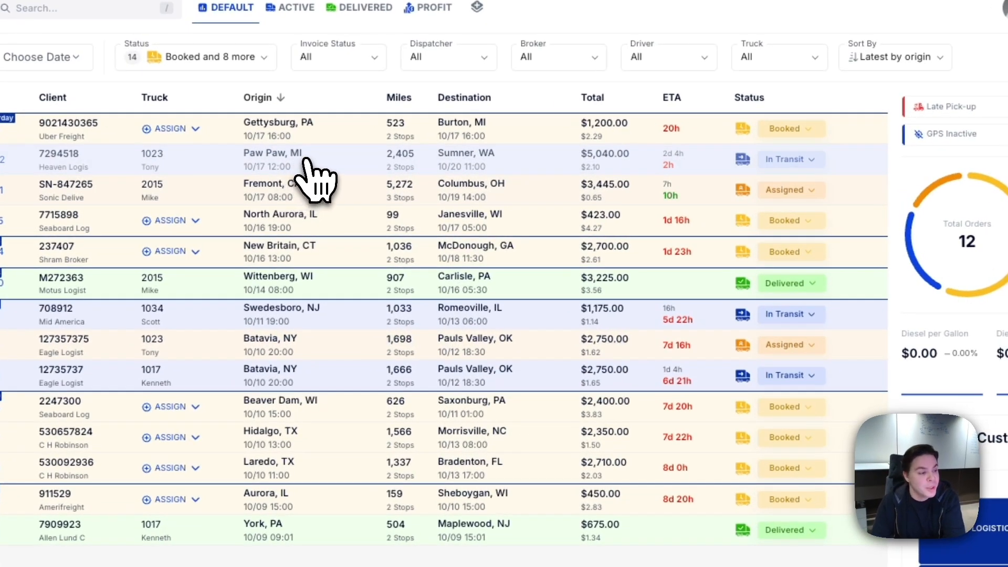
left_click(309, 160)
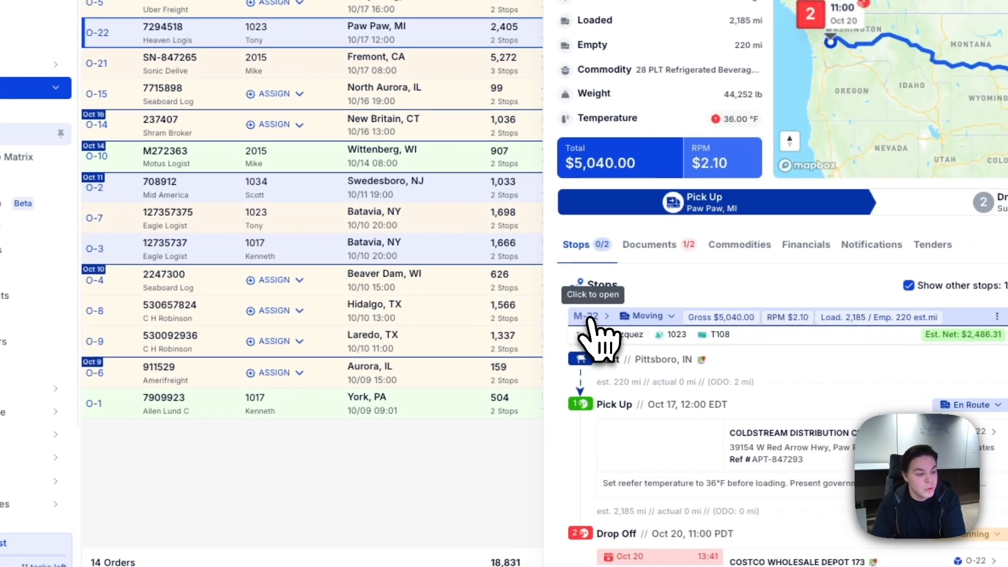
left_click(378, 306)
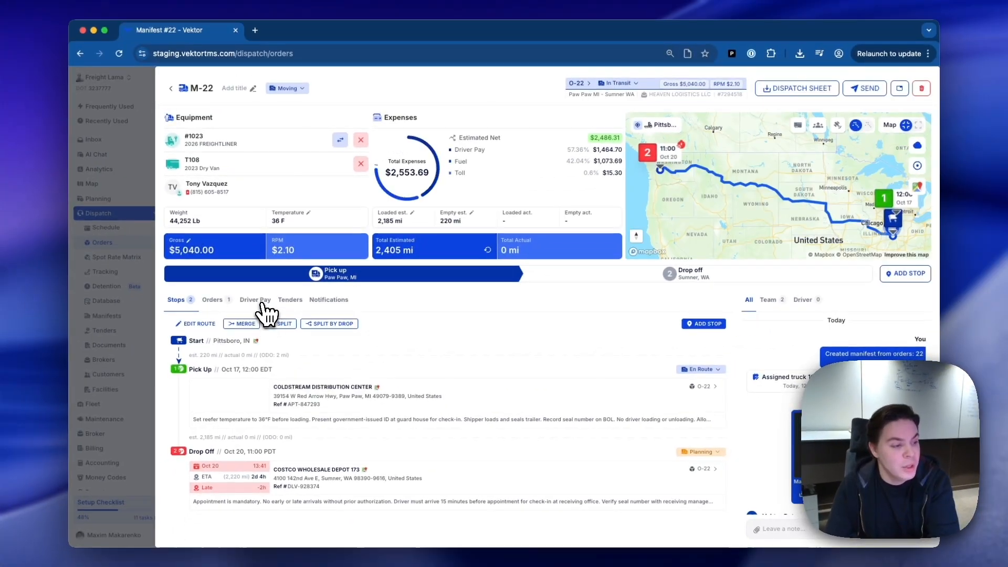
left_click(213, 224)
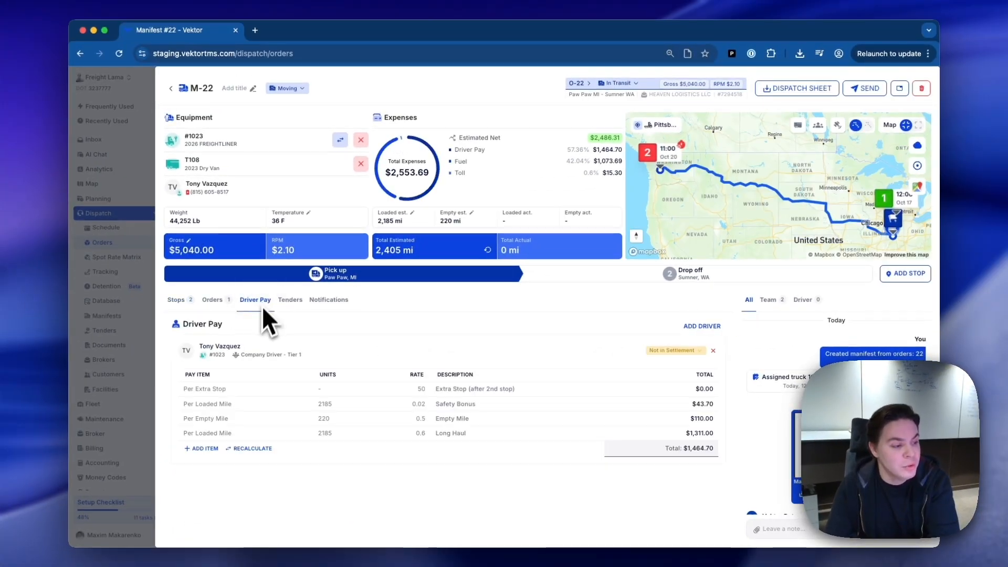
left_click(252, 449)
left_click(585, 336)
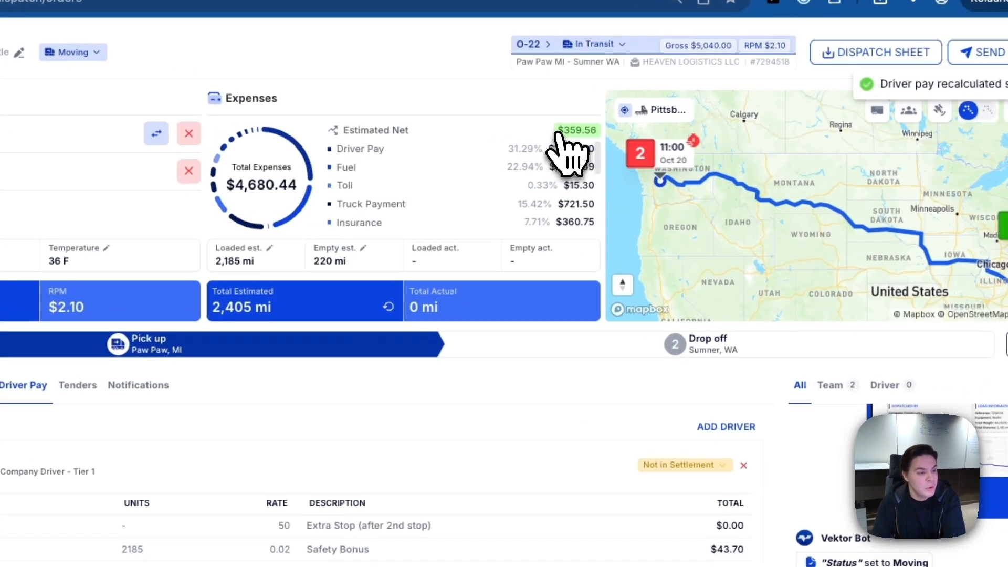
scroll(566, 199, "down", 1)
scroll(578, 226, "down", 6)
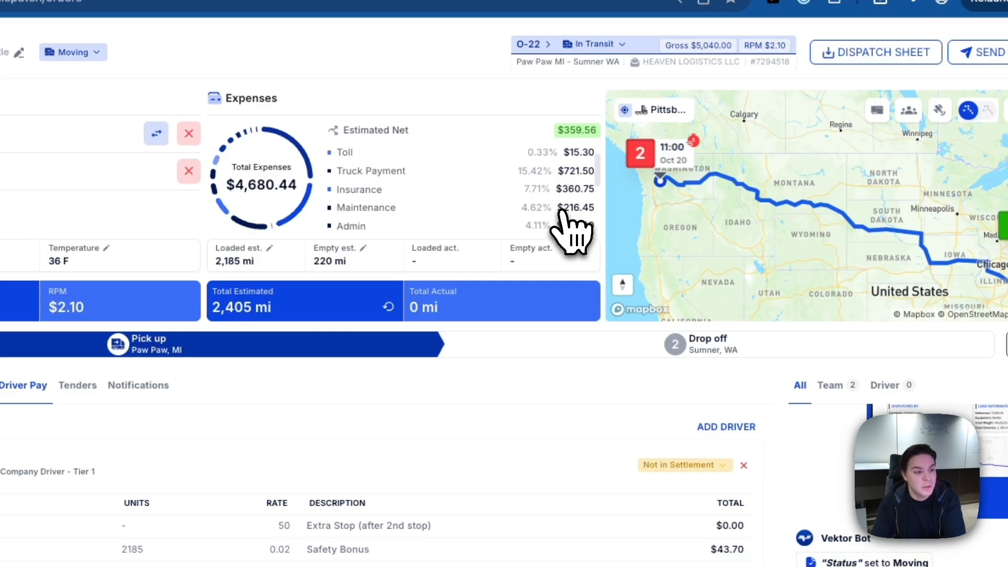
scroll(559, 221, "down", 2)
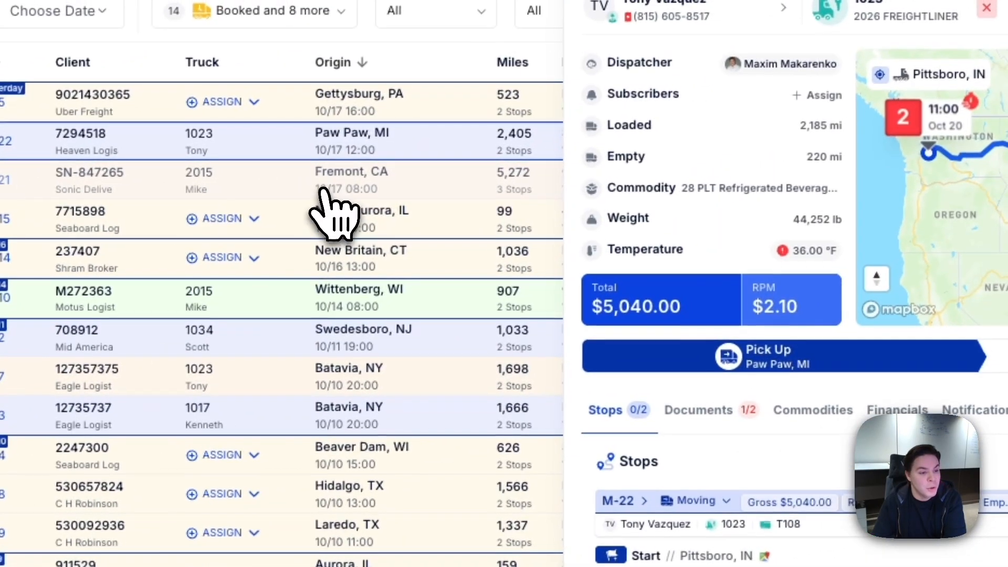
Open manifest M-21 from the Fremont, CA order and recalculate its driver pay with the Owner Op 85% revenue type.
left_click(324, 190)
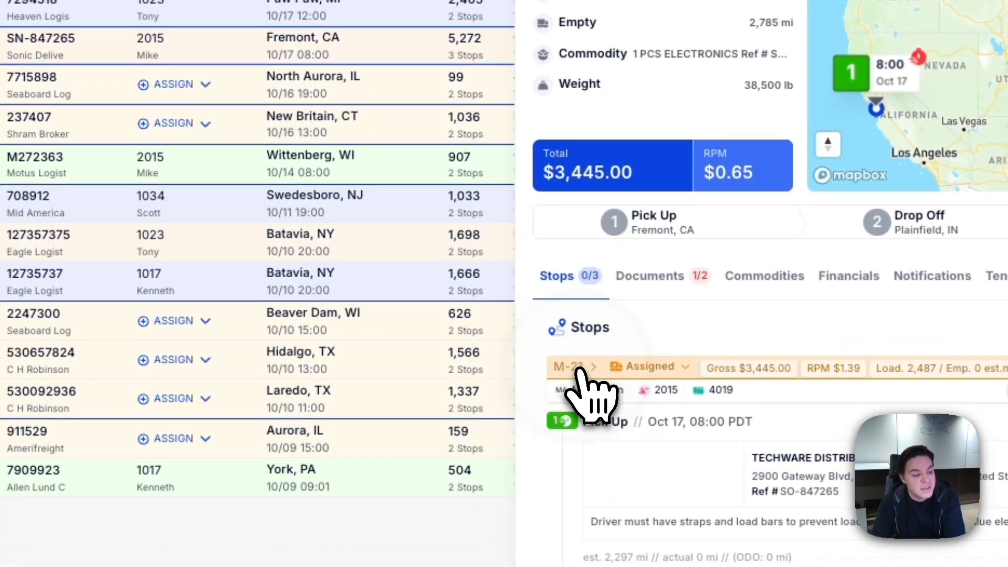
left_click(577, 368)
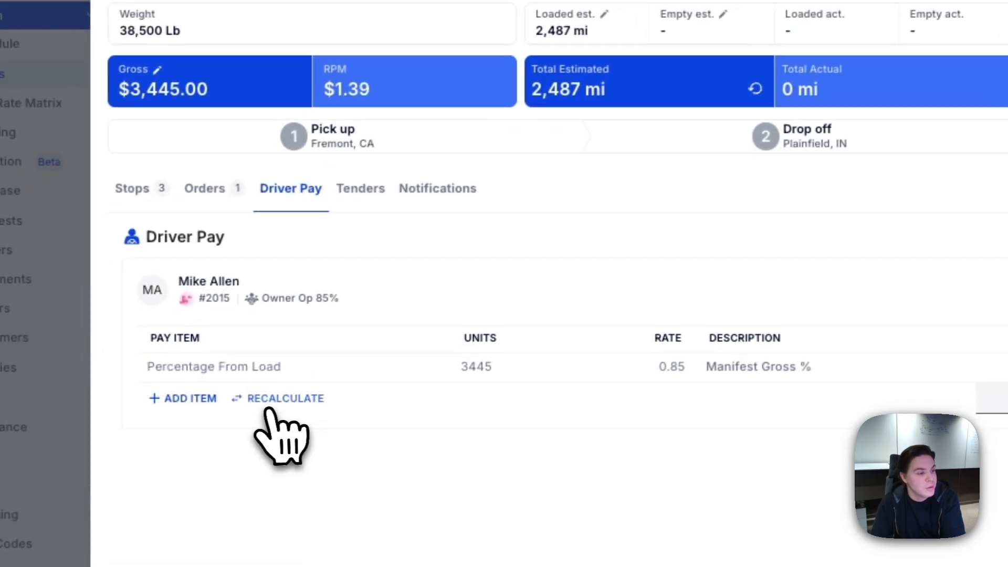
left_click(285, 399)
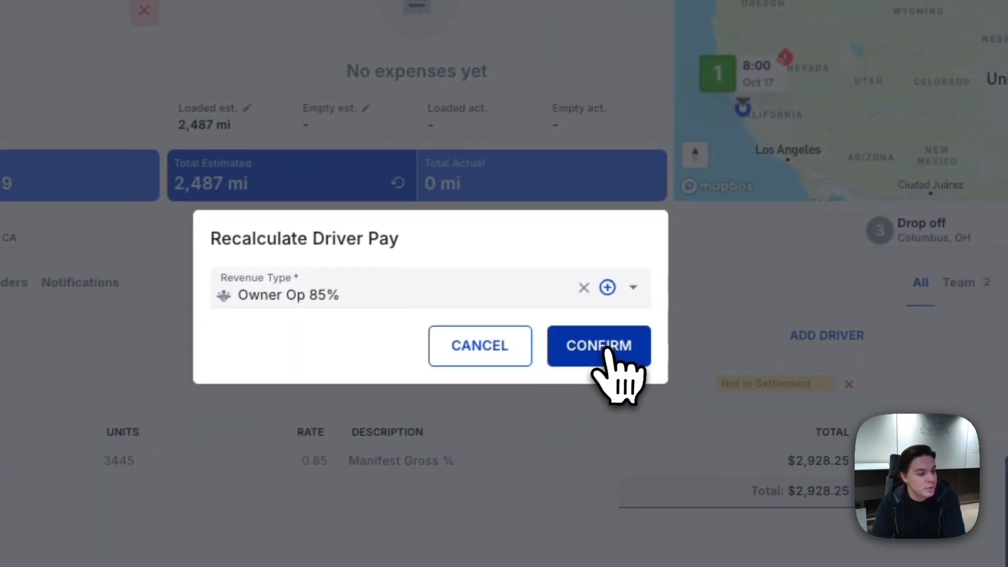
left_click(965, 253)
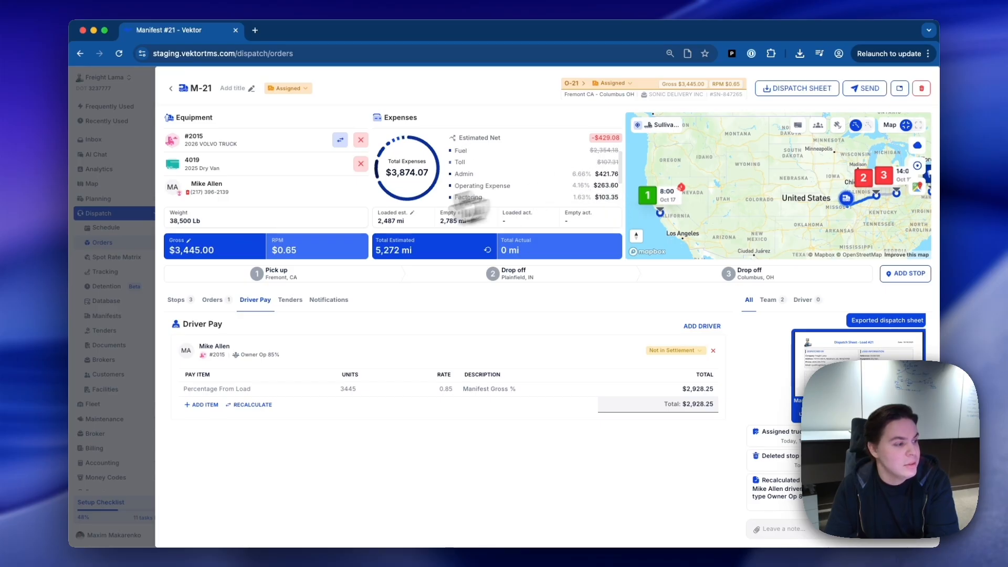
Delete the Start stop from manifest M-21, then close the manifest and its order.
left_click(176, 300)
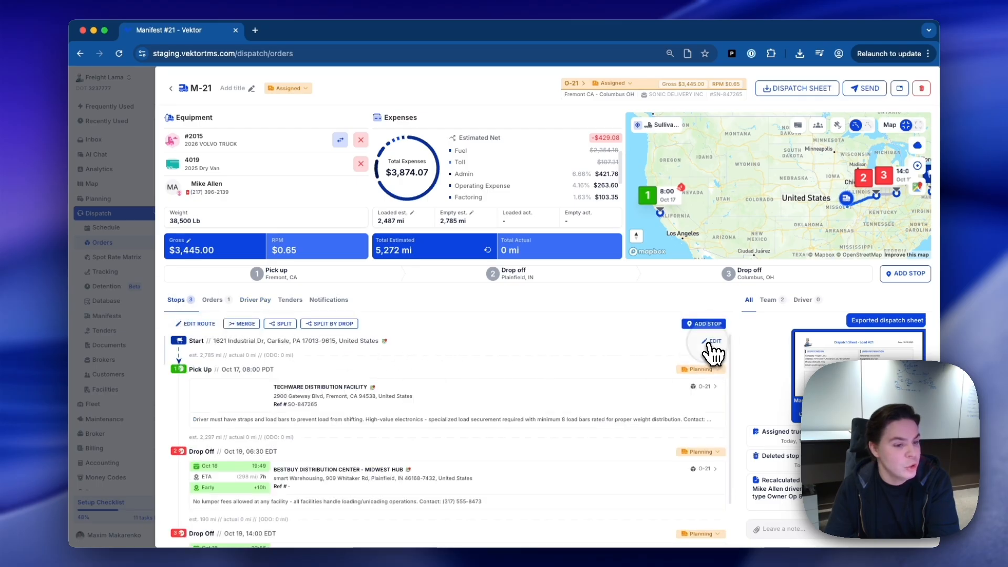
left_click(712, 347)
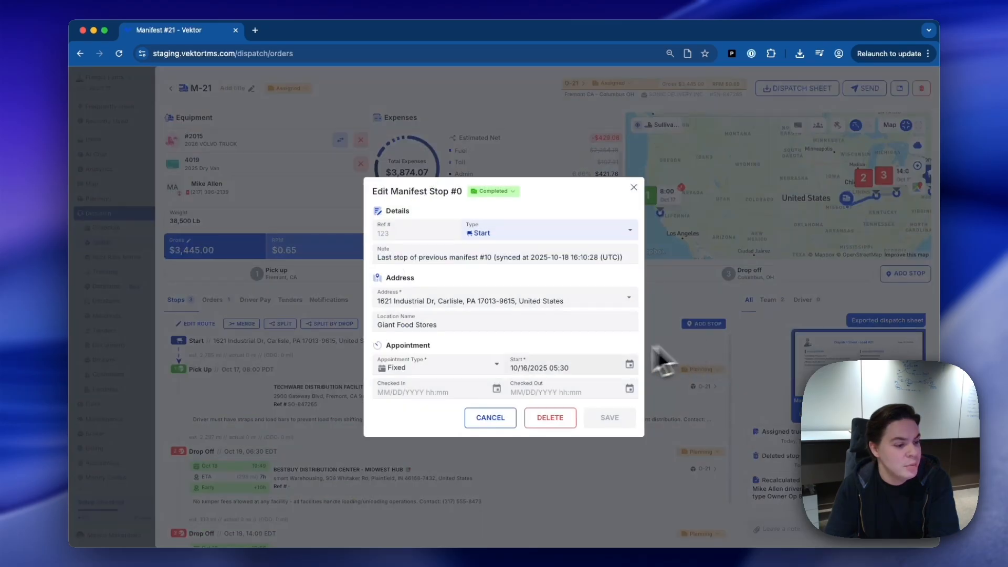
left_click(549, 418)
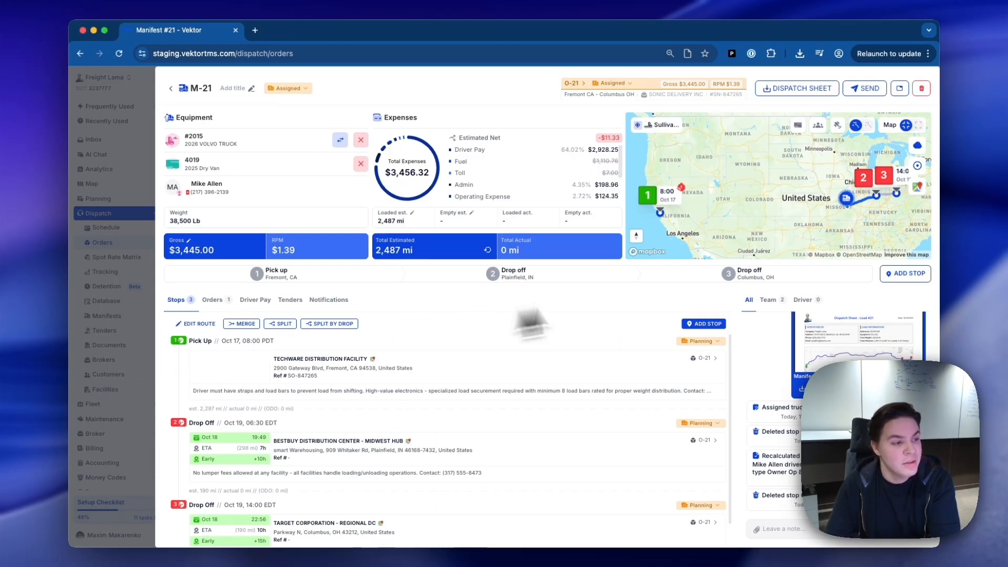
left_click(126, 298)
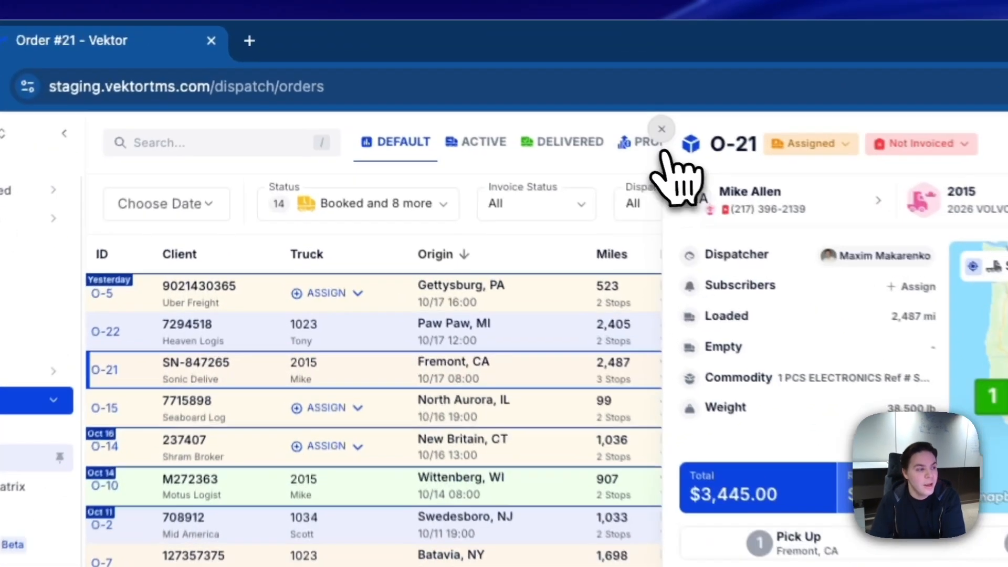
left_click(465, 75)
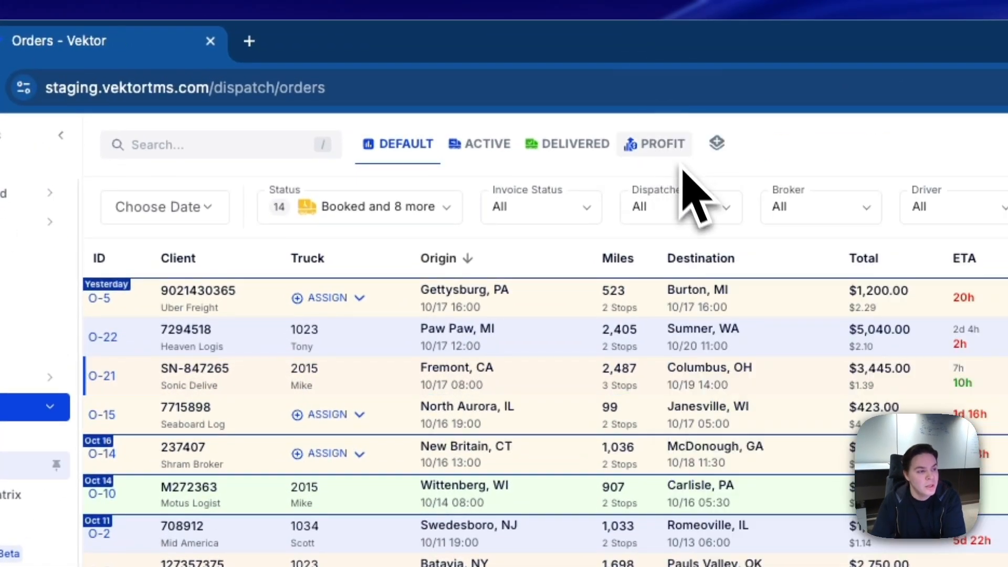
Show the orders in the Profit view and review the orders database's profit breakdown by dispatcher, truck and broker.
left_click(659, 149)
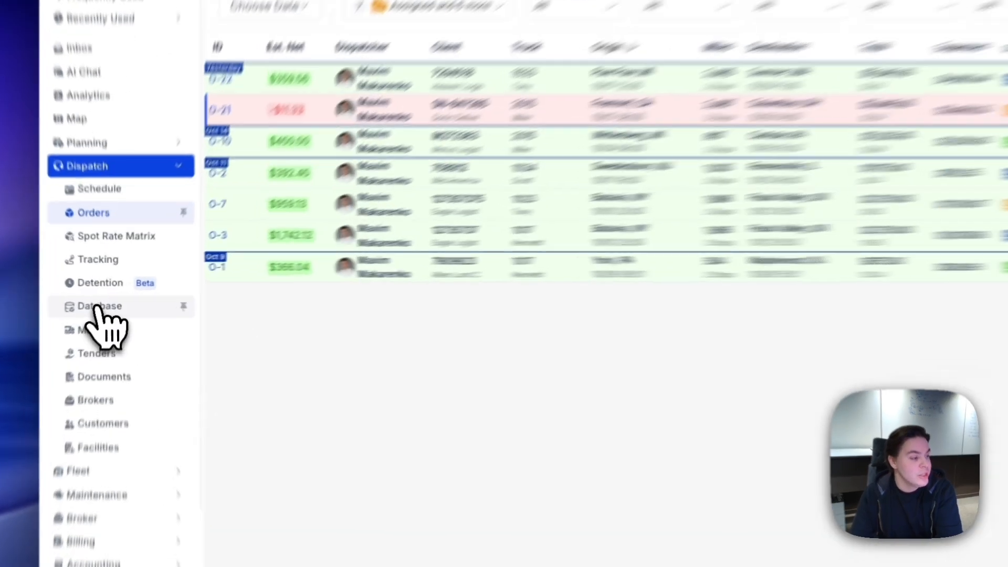
left_click(102, 301)
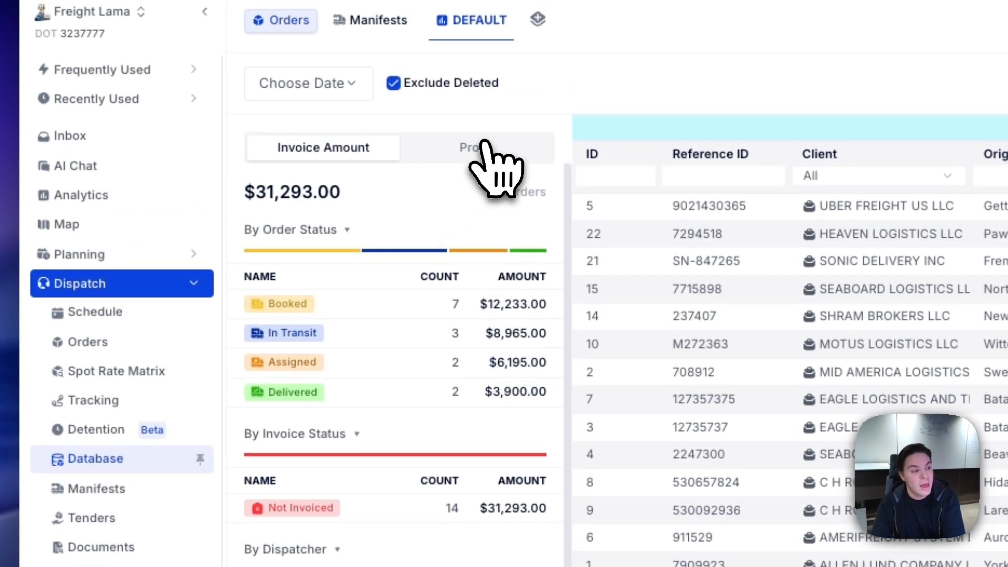
left_click(487, 148)
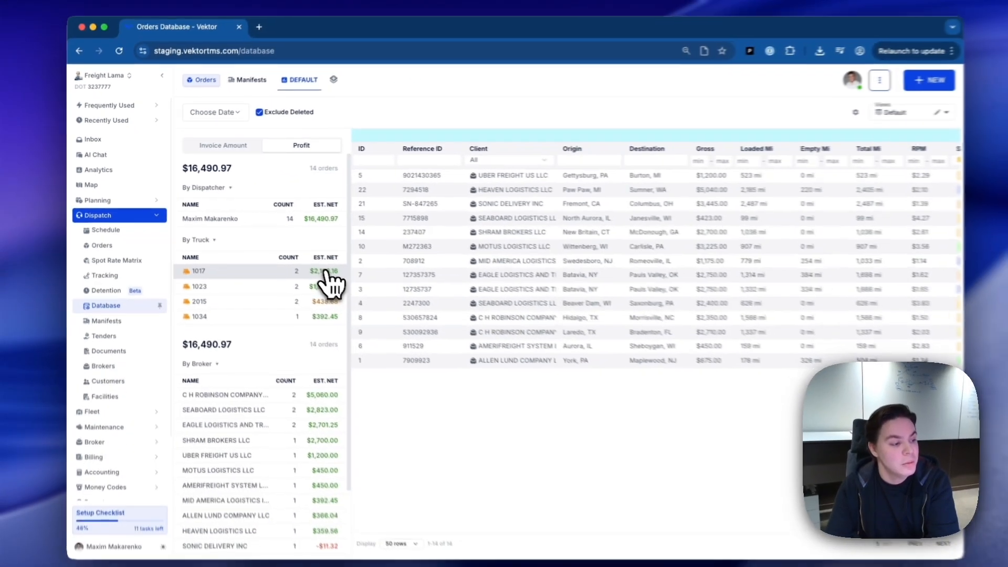
scroll(243, 445, "down", 2)
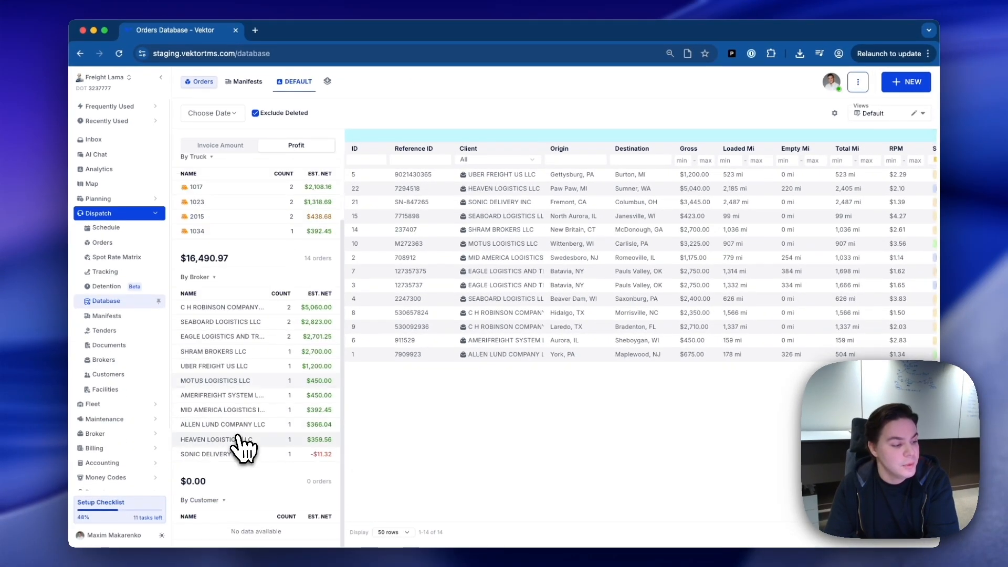
scroll(283, 384, "up", 2)
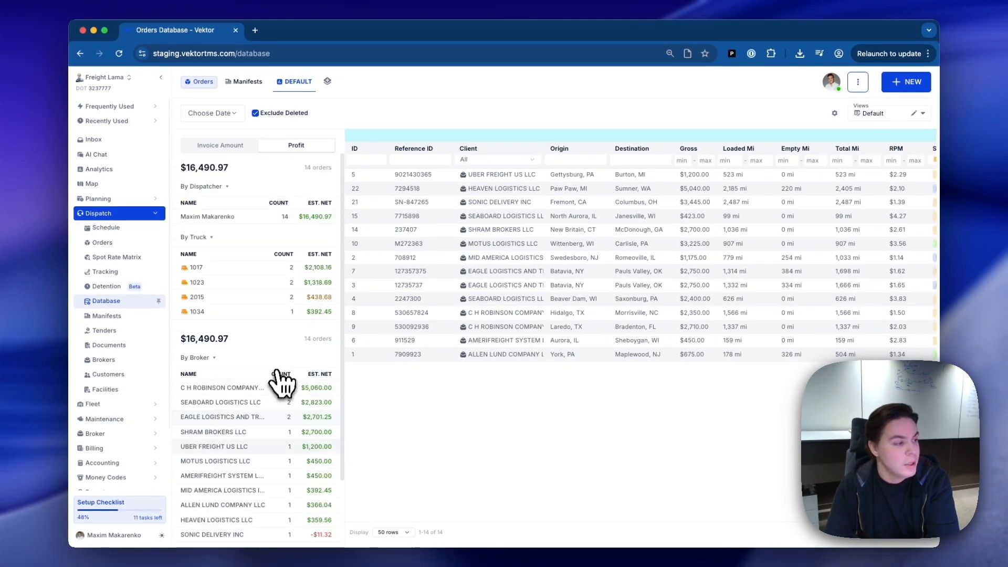
Enable Show Revenue Profit in the dispatch schedule's settings and close the settings.
left_click(115, 231)
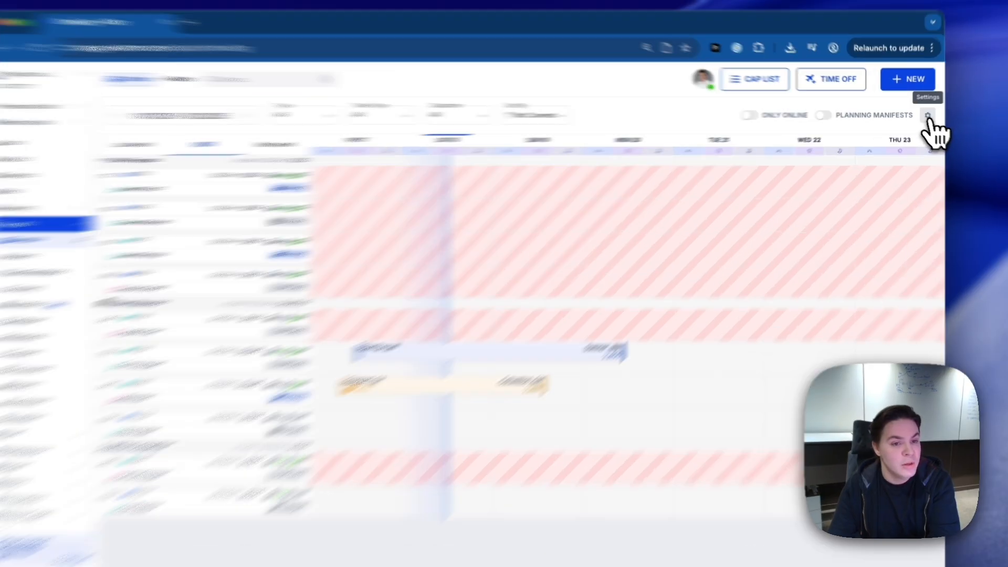
left_click(923, 115)
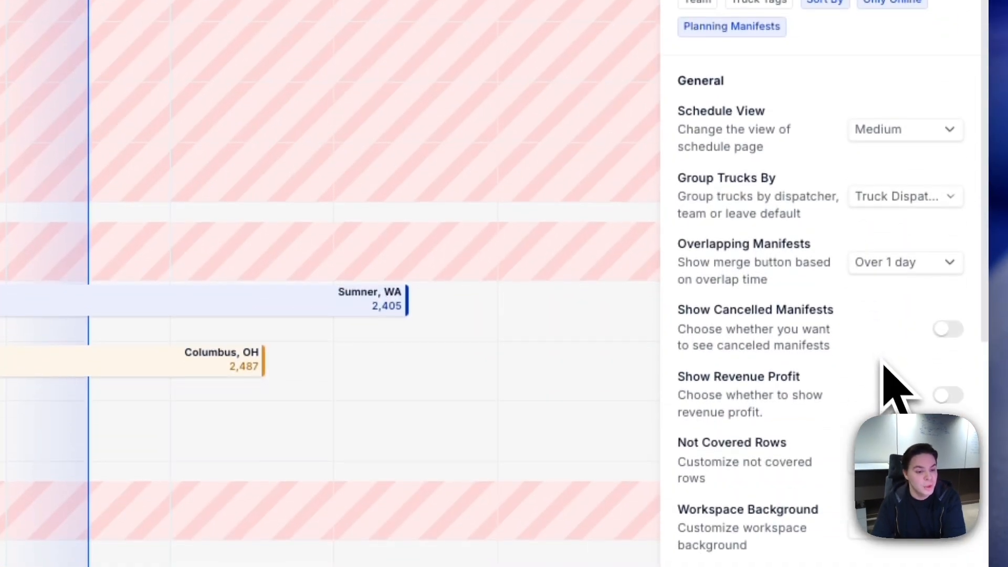
scroll(890, 386, "down", 2)
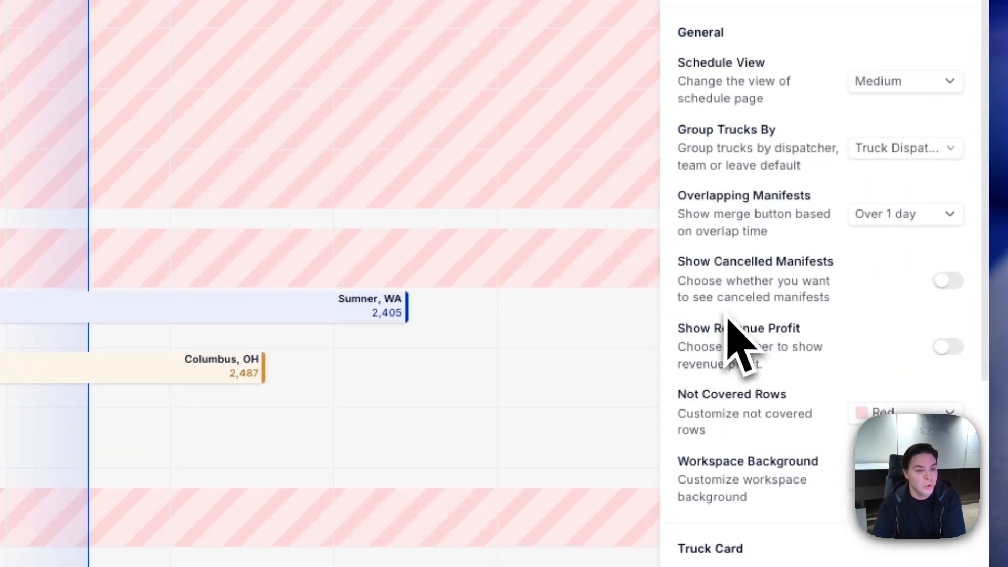
left_click(951, 349)
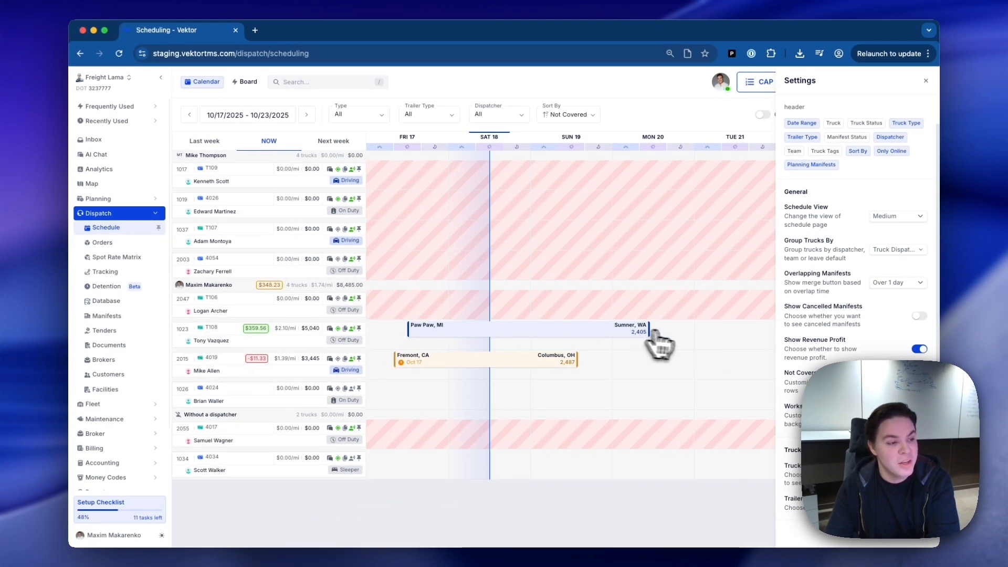
left_click(925, 81)
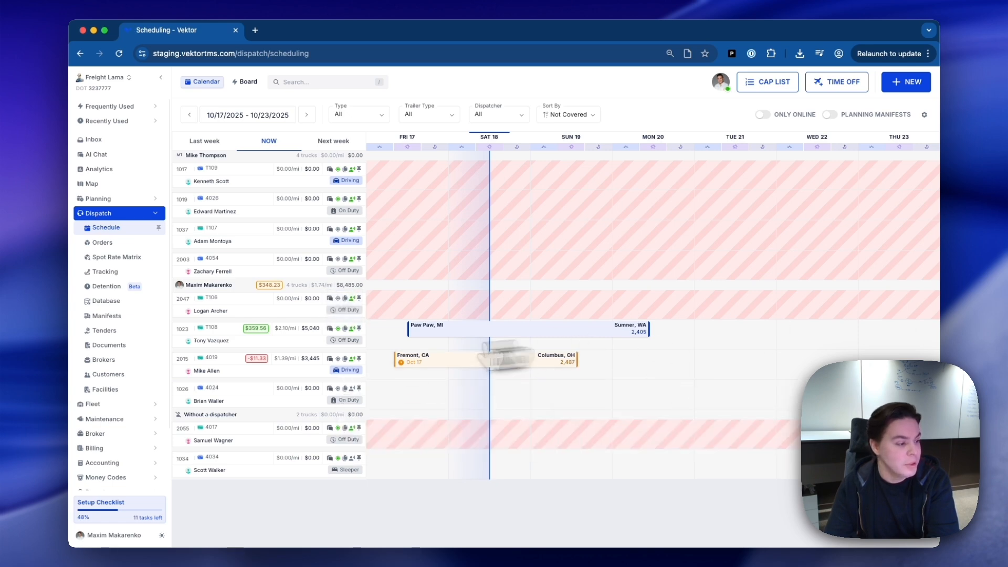
Generate the rate per mile report grouped by truck and review its mileage and revenue columns.
scroll(129, 457, "down", 1)
left_click(107, 458)
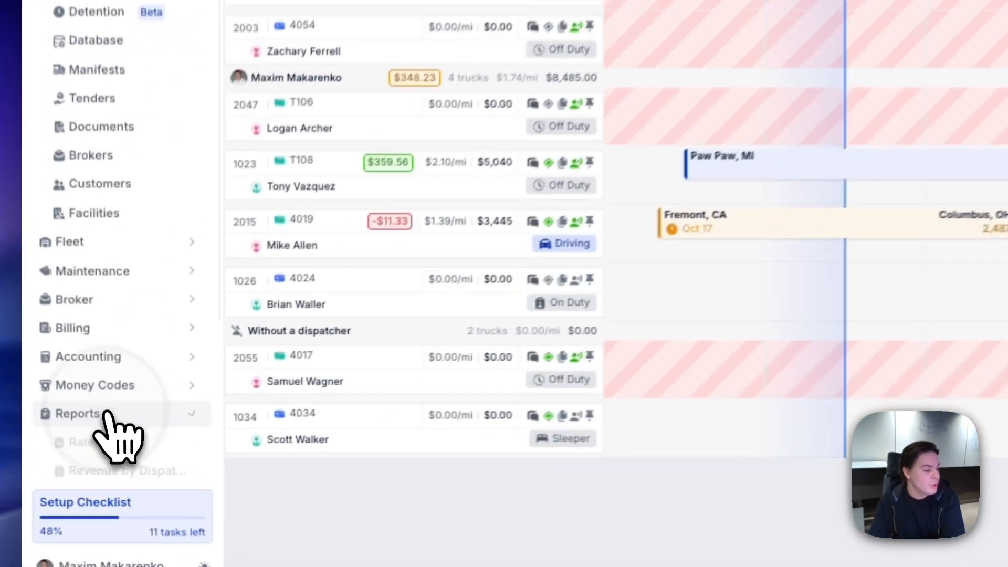
left_click(110, 472)
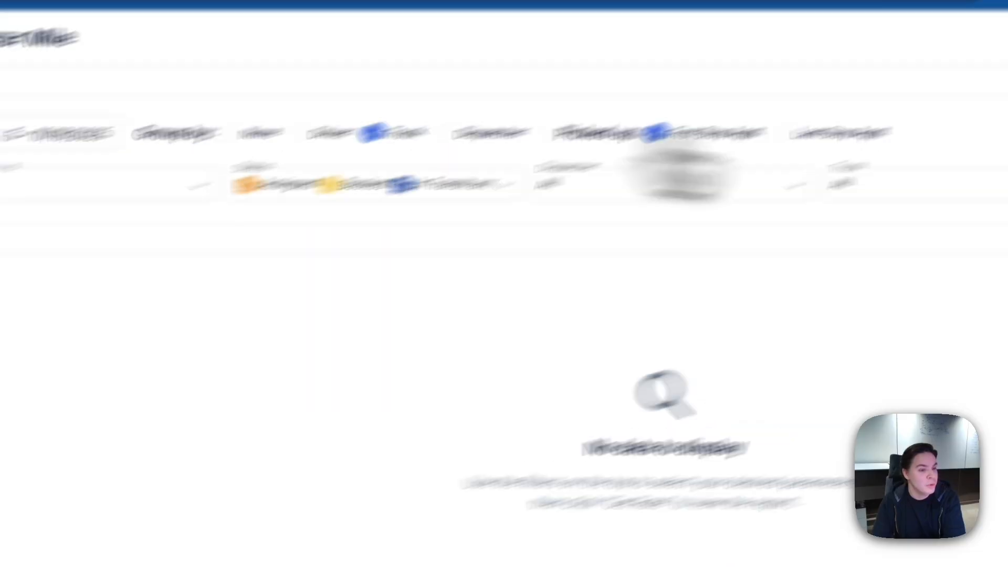
left_click(926, 126)
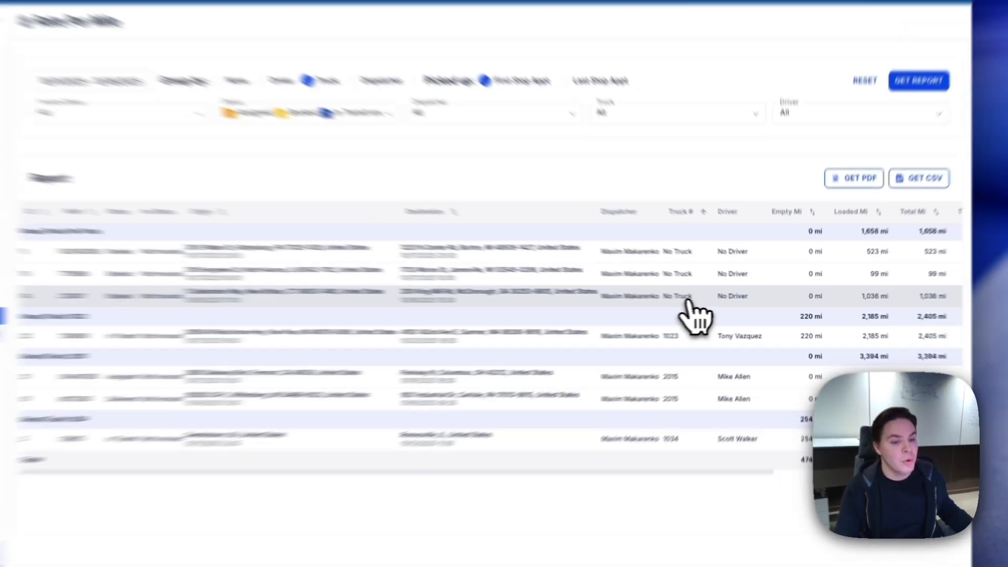
scroll(689, 302, "right", 4)
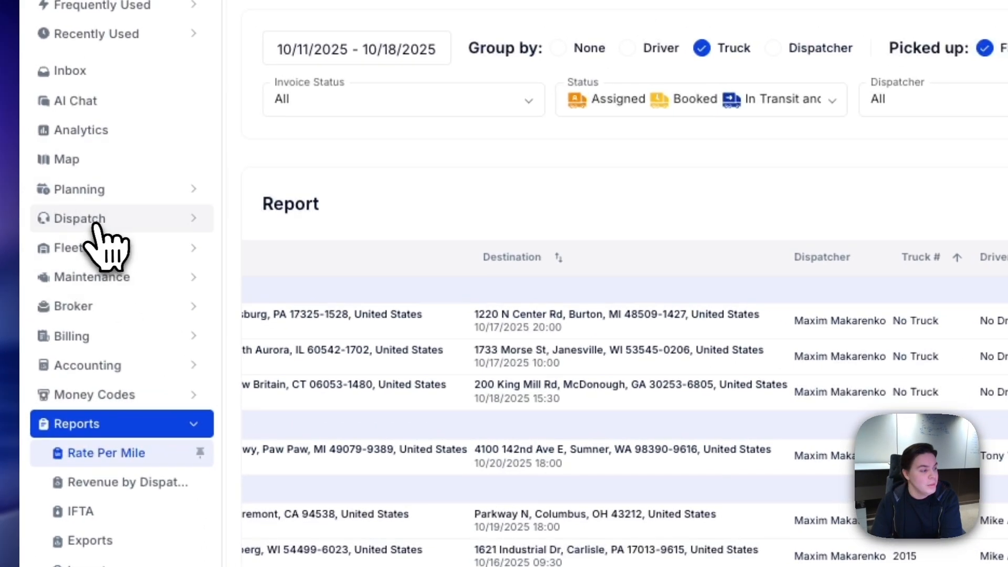
Return to the dispatch orders, switch to the Default view and open the Paw Paw, MI order.
left_click(63, 201)
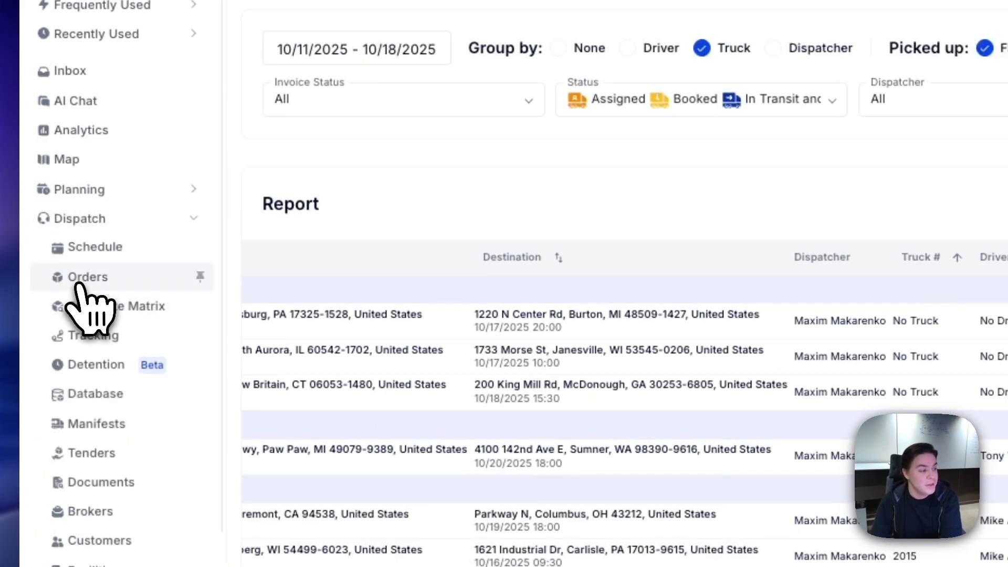
left_click(55, 258)
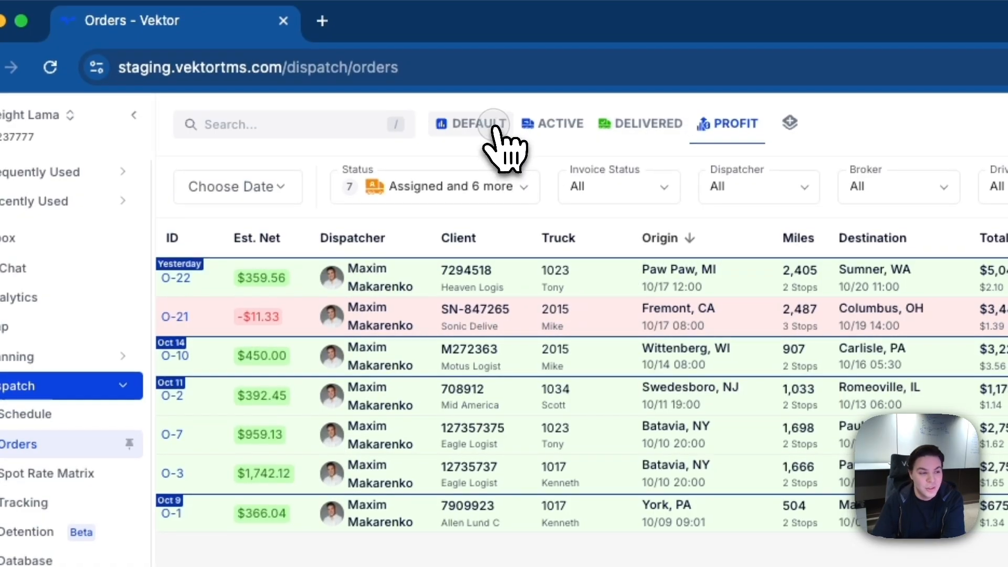
left_click(488, 126)
left_click(577, 323)
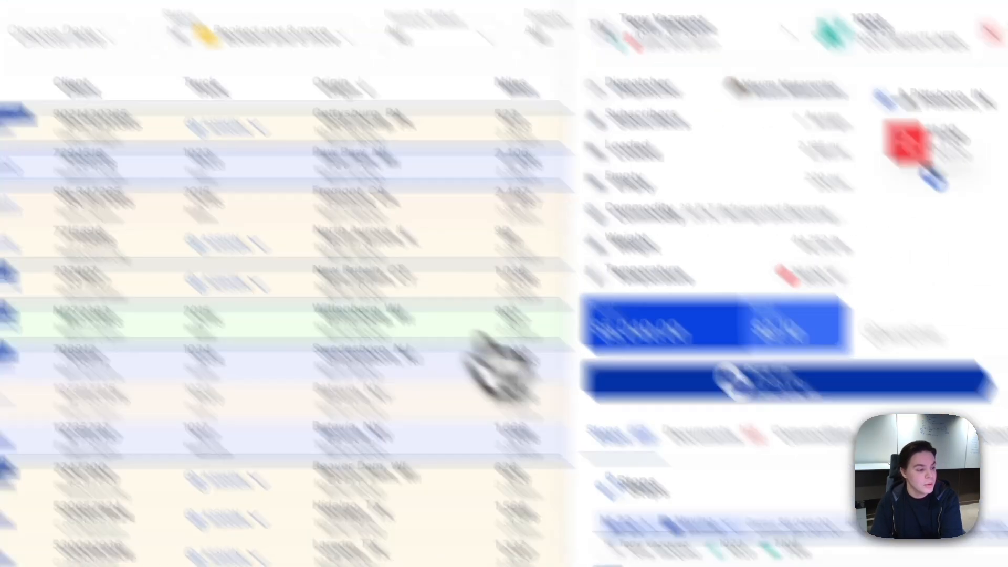